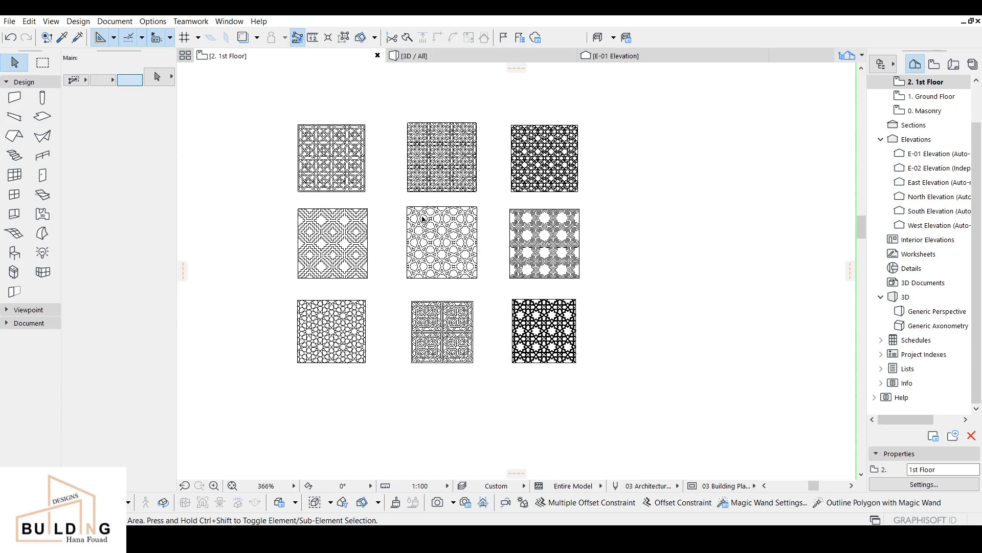
pyautogui.scroll(2, 425, 235)
pyautogui.scroll(-2, 417, 304)
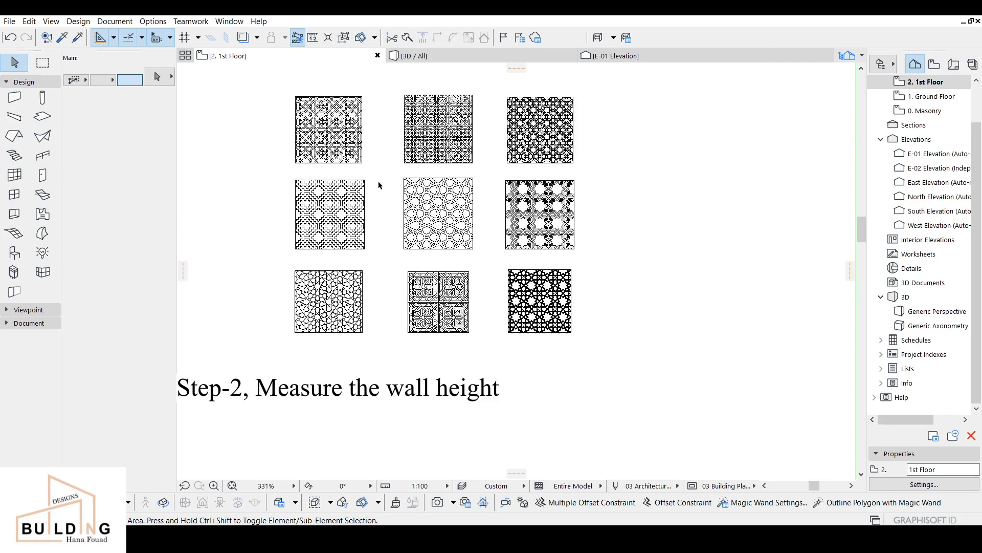
pyautogui.scroll(-1, 391, 217)
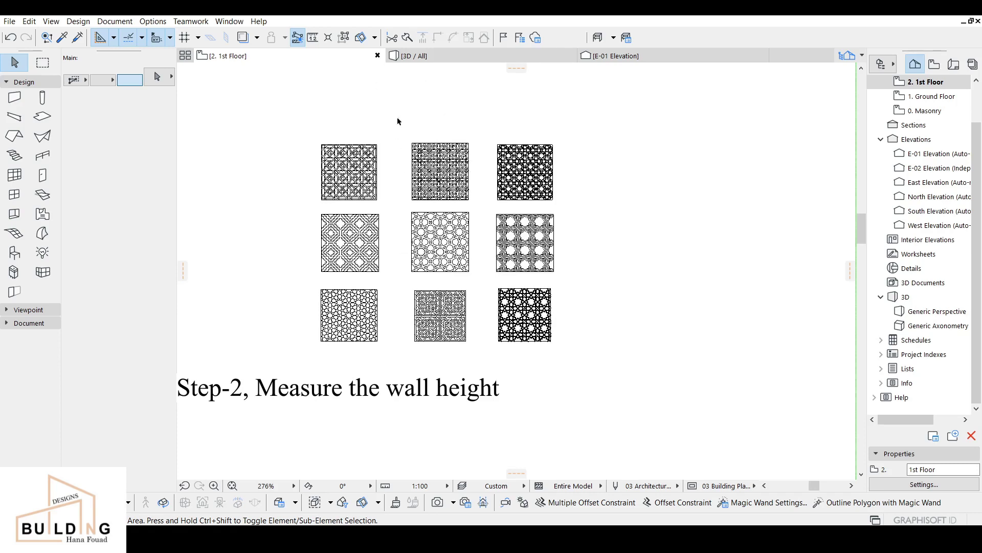
# - In the 3D view, measure the height of the upper-floor wall opening that holds the patterned screen
pyautogui.click(417, 56)
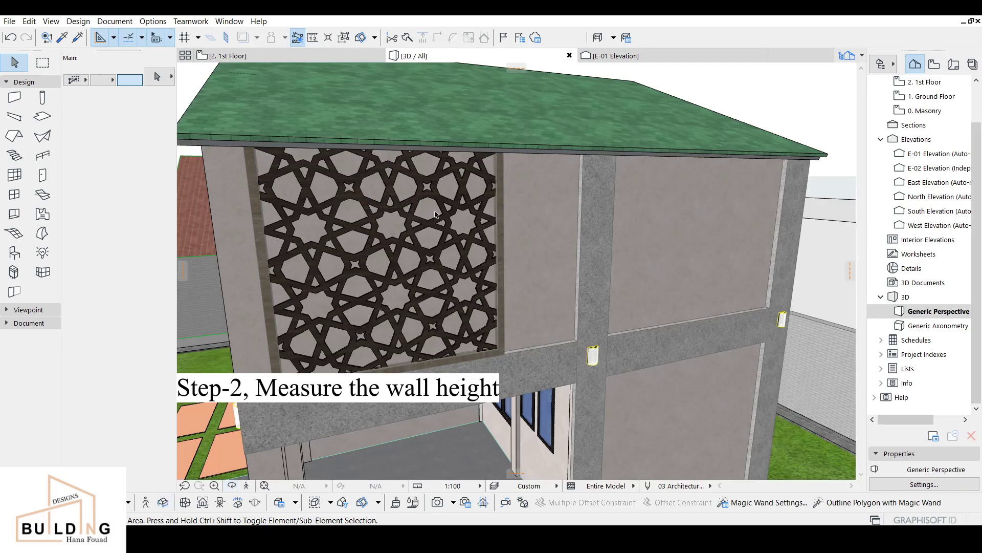
pyautogui.click(312, 37)
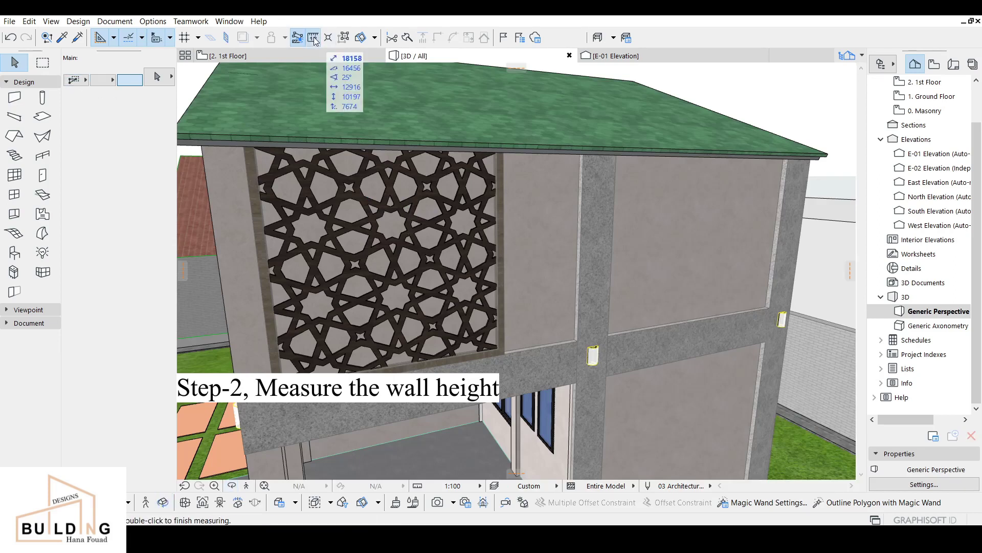
pyautogui.scroll(2, 392, 249)
pyautogui.moveTo(391, 249); pyautogui.dragTo(453, 229, button='middle')
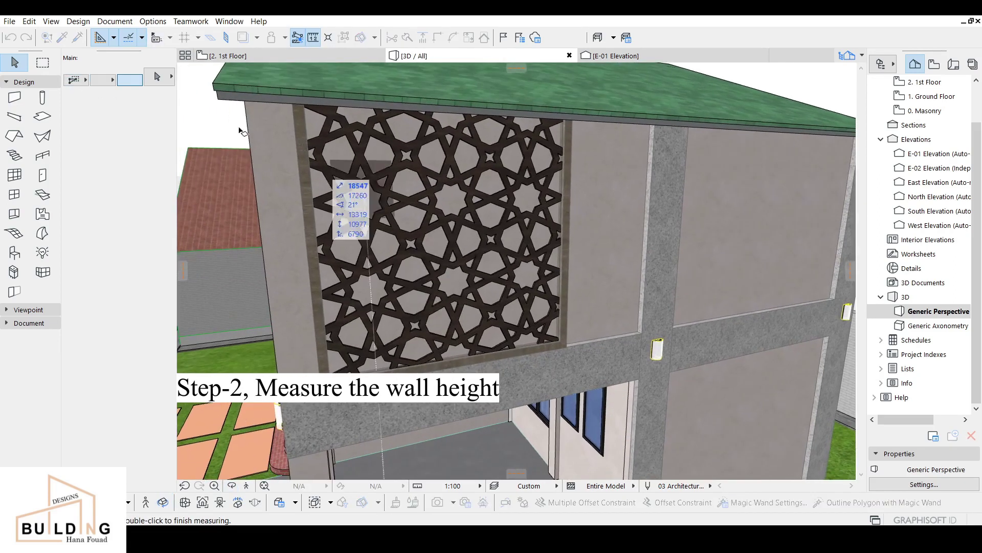
pyautogui.click(294, 107)
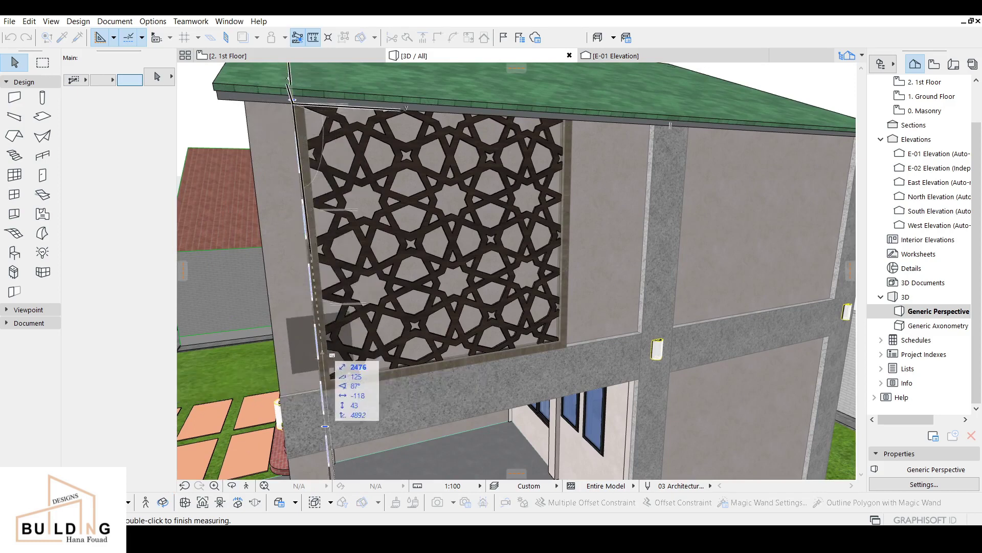
pyautogui.click(321, 391)
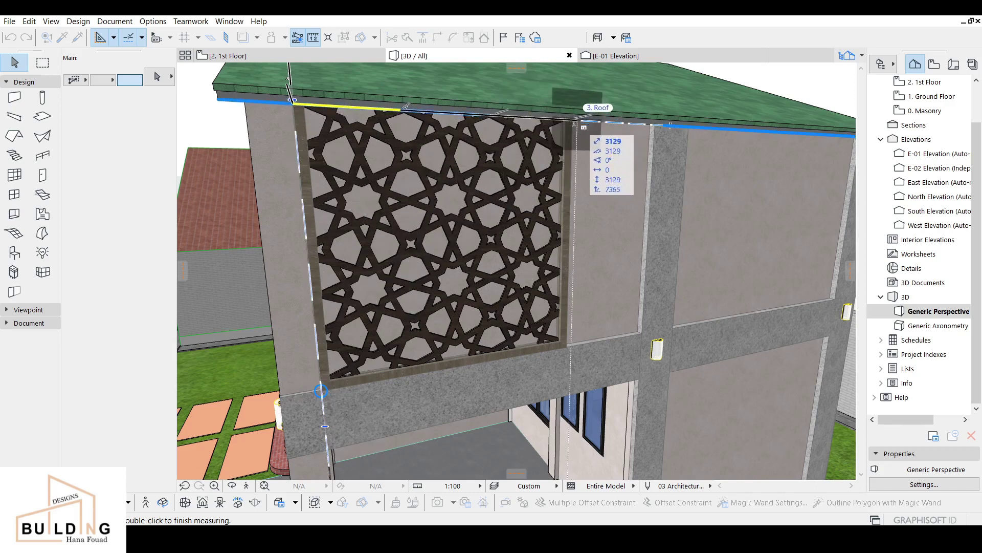
pyautogui.press('Escape')
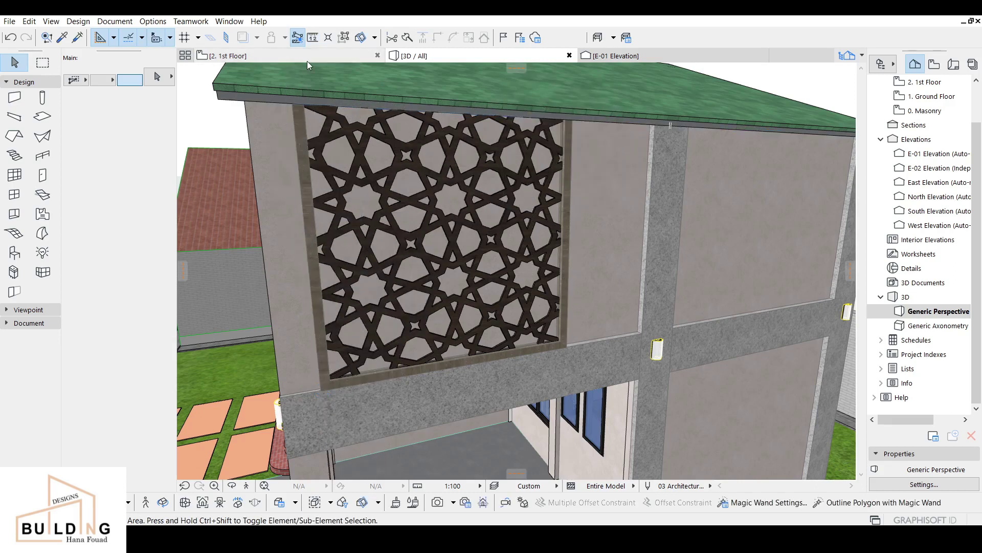
# - On the 1st Floor plan, move the curtain wall beside the bedroom about 5001 mm along the exterior wall to the neighbouring bay
pyautogui.click(307, 57)
pyautogui.scroll(-5, 311, 269)
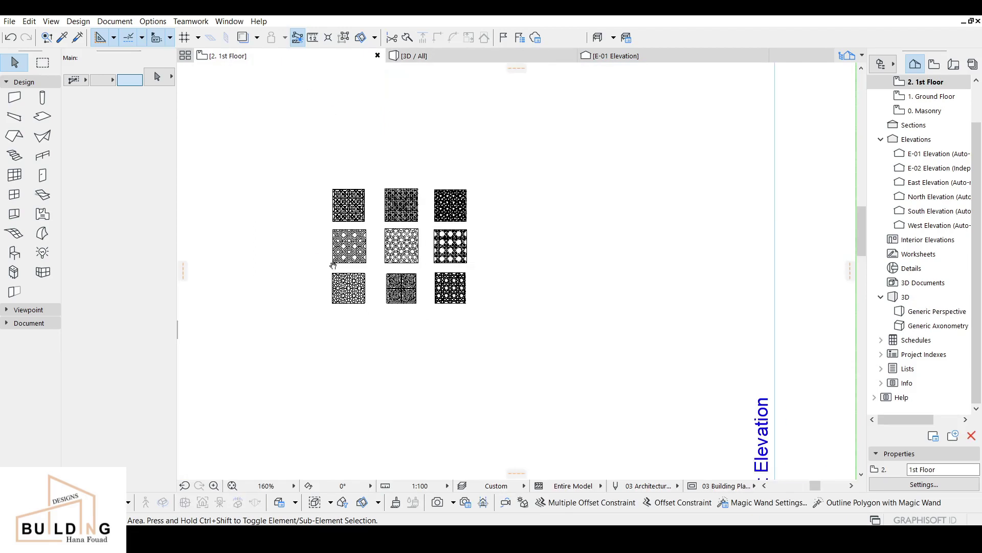
pyautogui.scroll(7, 334, 316)
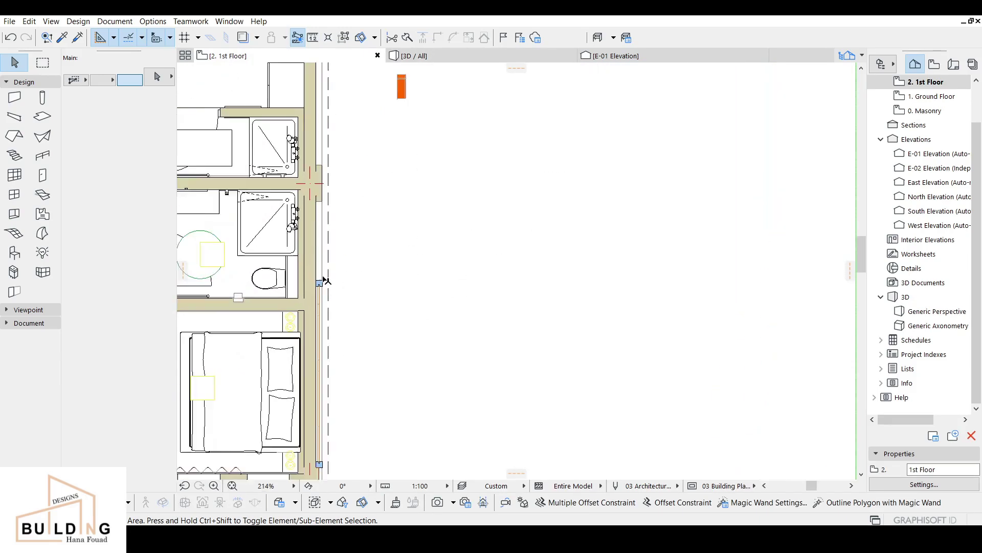
pyautogui.click(319, 283)
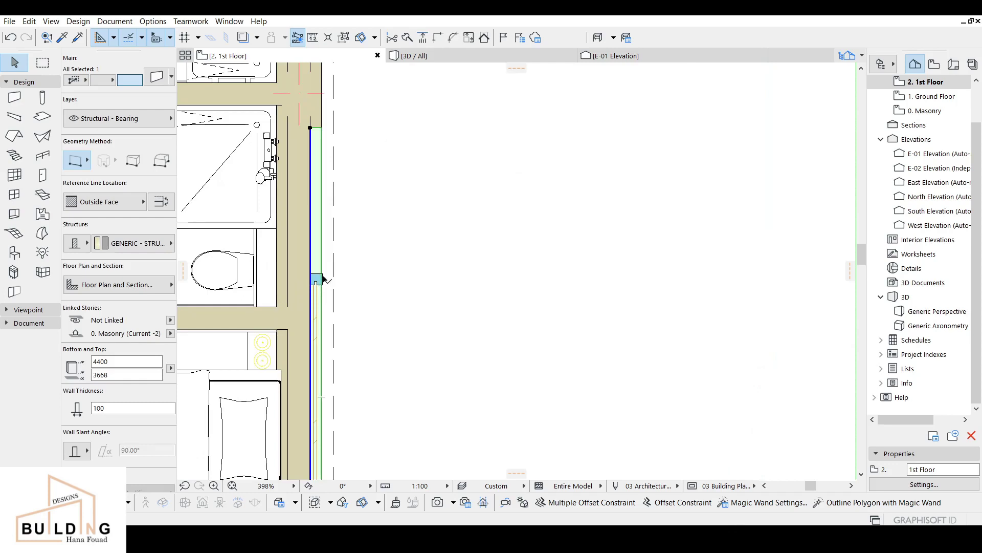
pyautogui.click(325, 279)
pyautogui.scroll(3, 322, 287)
pyautogui.click(320, 287)
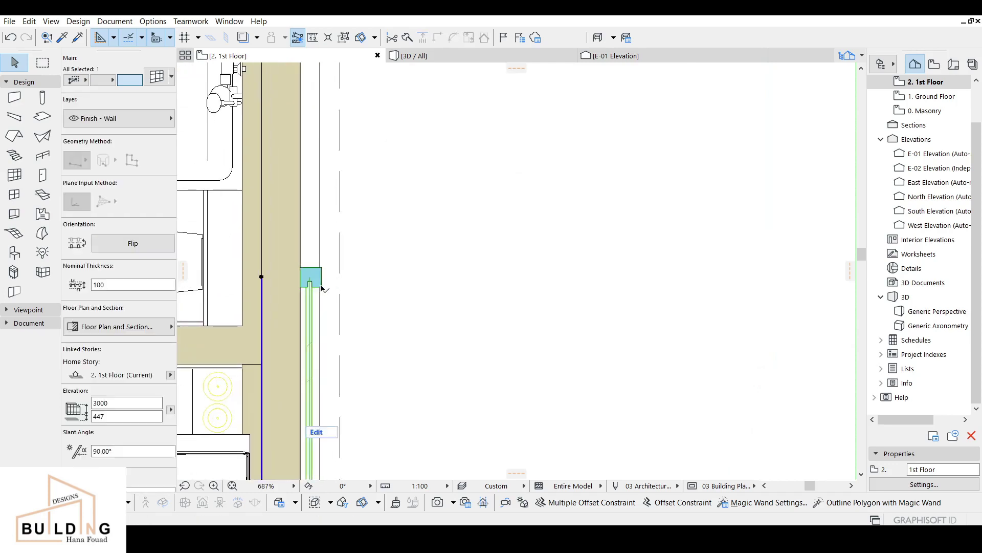
pyautogui.scroll(-3, 333, 262)
pyautogui.hotkey('ctrl', 't')
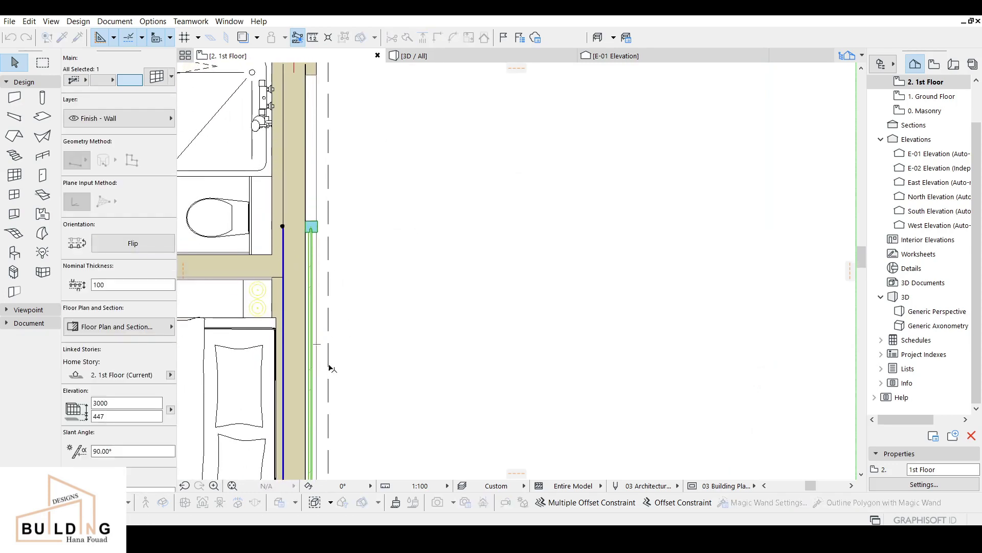
pyautogui.click(316, 338)
pyautogui.scroll(-3, 346, 231)
pyautogui.moveTo(347, 227); pyautogui.dragTo(381, 434, button='middle')
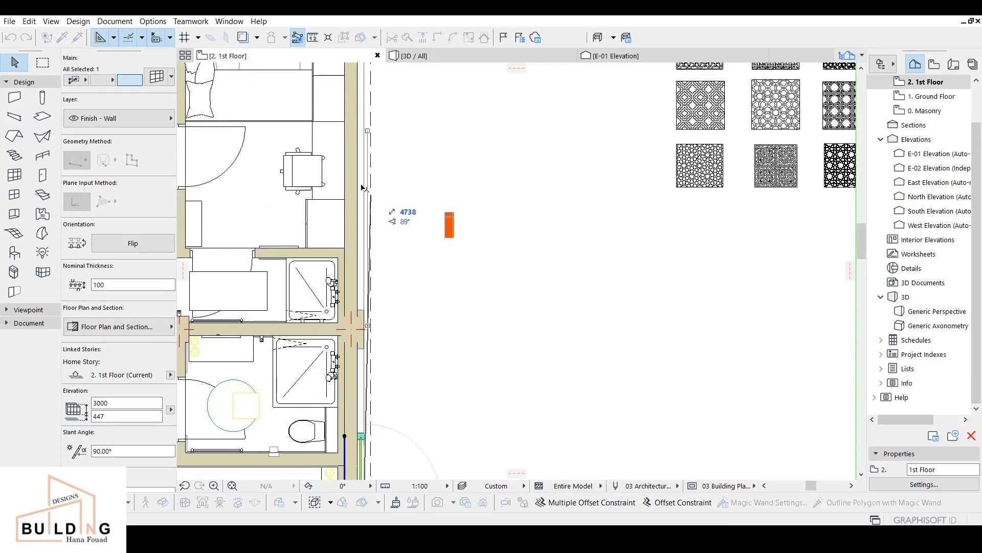
pyautogui.scroll(2, 370, 178)
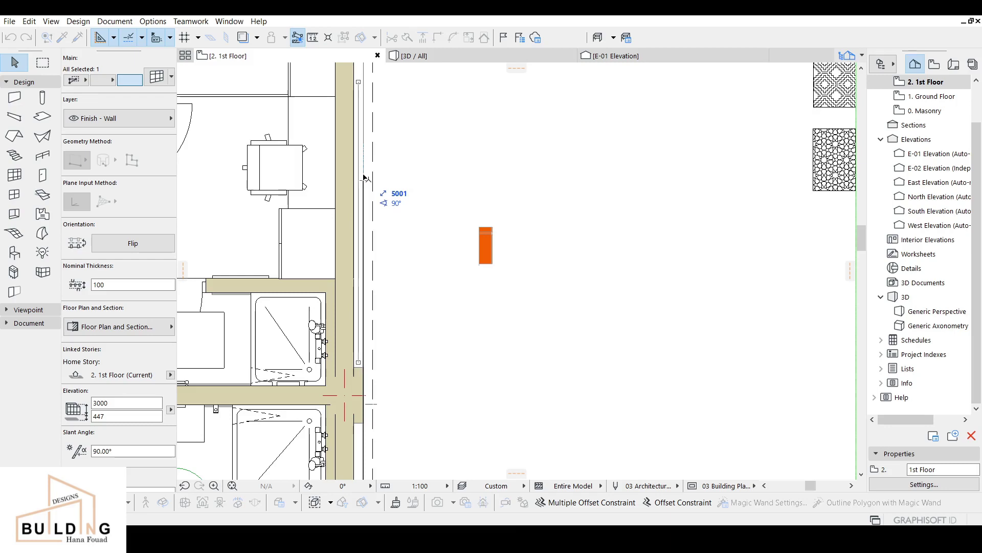
pyautogui.click(364, 172)
pyautogui.press('Escape')
pyautogui.scroll(-2, 407, 231)
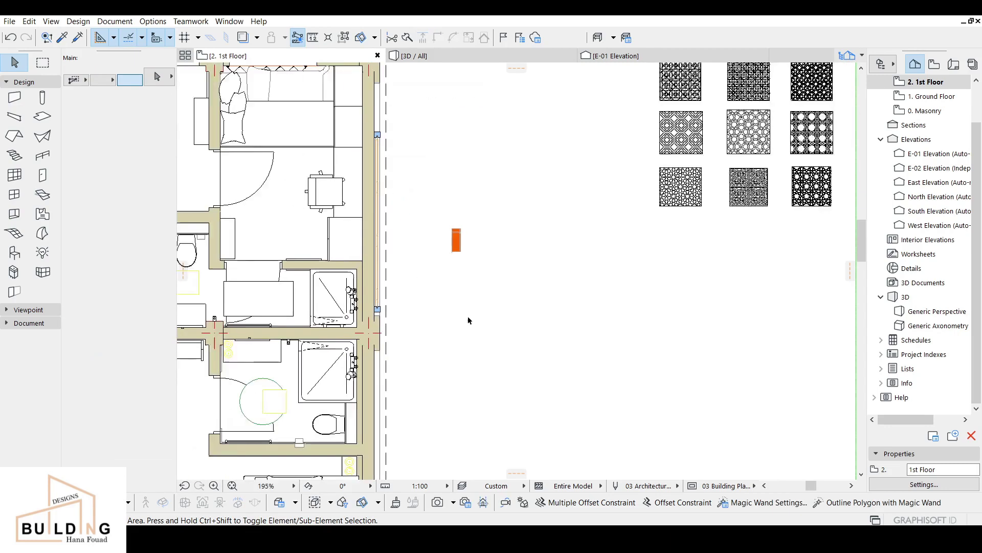
# - Select all lines of the centre pattern in the three-by-three grid with a polygon drawn around it
pyautogui.moveTo(454, 314); pyautogui.dragTo(153, 348, button='middle')
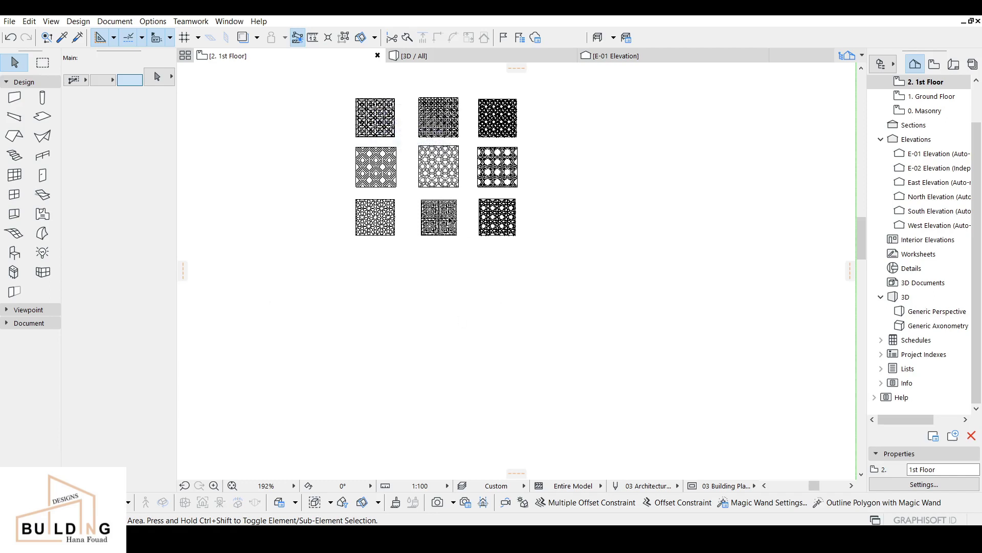
pyautogui.scroll(5, 461, 146)
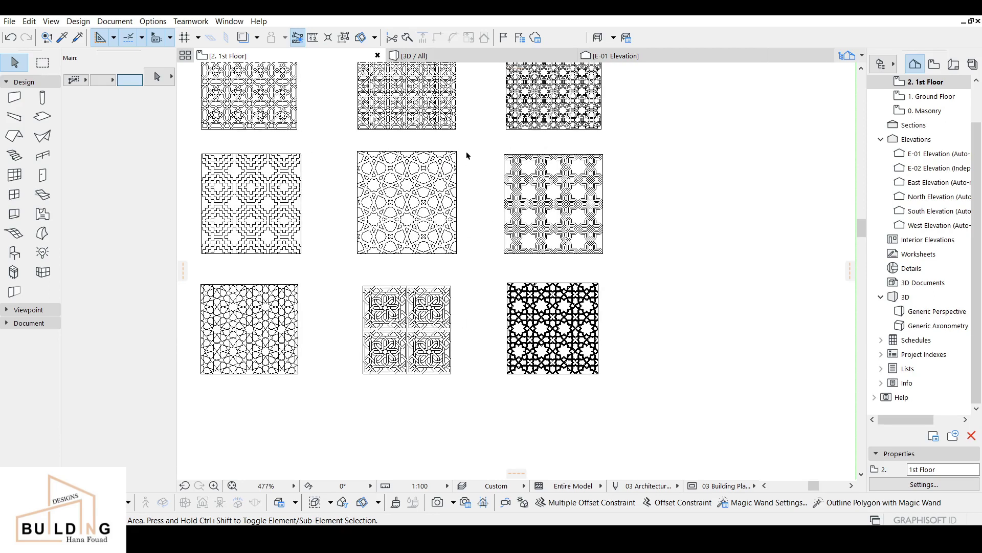
pyautogui.click(465, 259)
pyautogui.click(340, 258)
pyautogui.click(342, 144)
pyautogui.rightClick(467, 146)
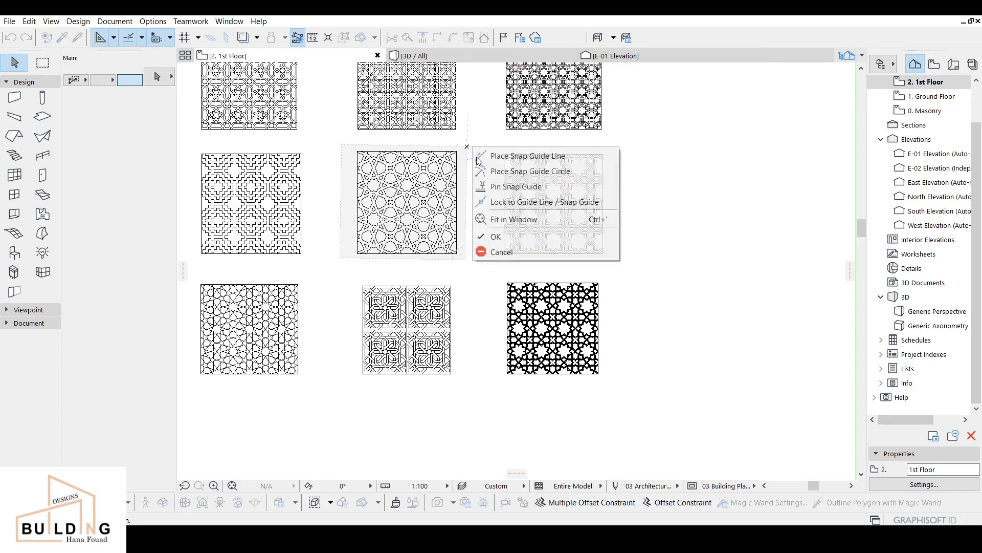
pyautogui.click(502, 236)
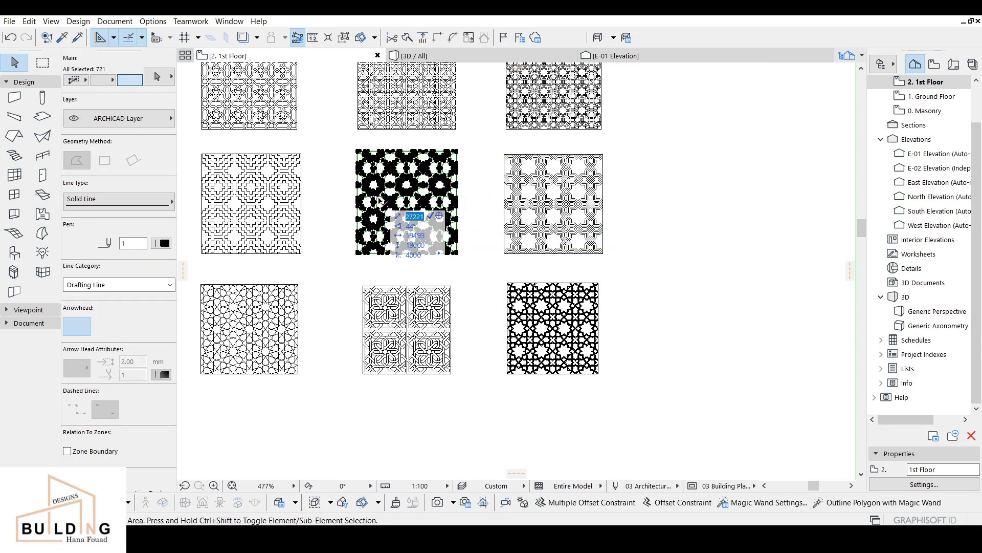
pyautogui.click(380, 201)
pyautogui.scroll(-3, 410, 412)
pyautogui.moveTo(431, 332); pyautogui.dragTo(483, 107, button='middle')
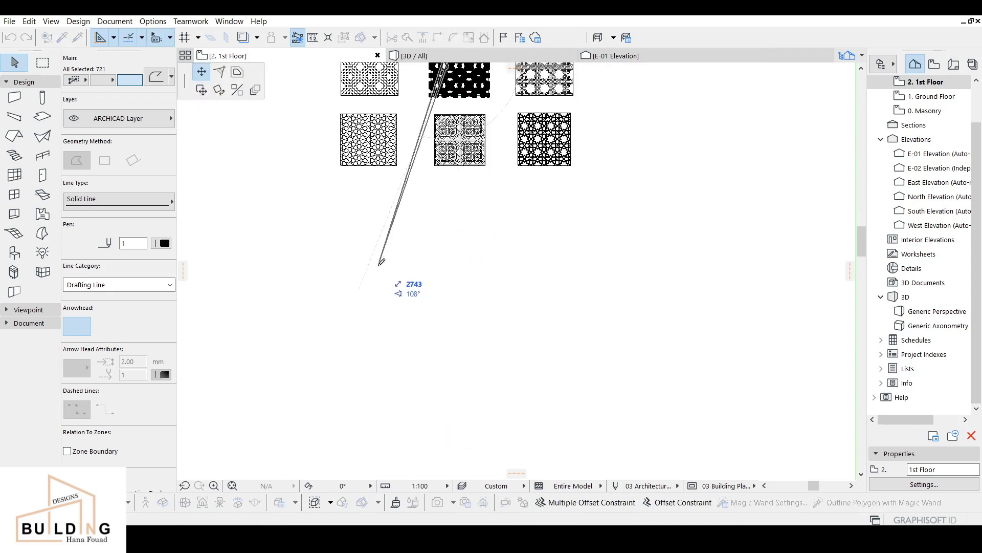
pyautogui.press('Escape')
pyautogui.moveTo(425, 201); pyautogui.dragTo(408, 308, button='middle')
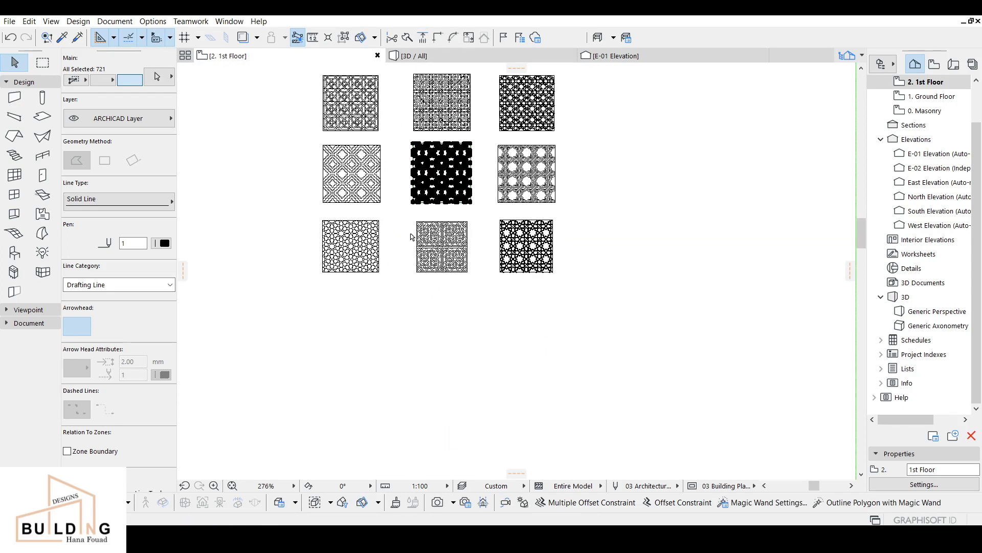
# - Drag a copy of the selected centre pattern into the empty space below the pattern grid and clear the selection
pyautogui.hotkey('ctrl', 'shift', 'd')
pyautogui.click(438, 166)
pyautogui.scroll(-2, 369, 407)
pyautogui.scroll(1, 377, 280)
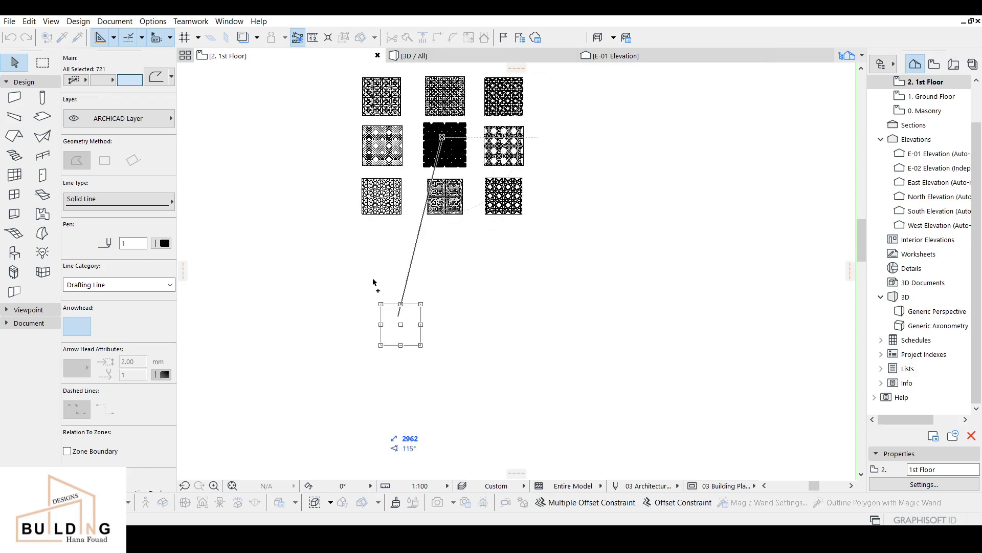
pyautogui.scroll(2, 397, 279)
pyautogui.click(397, 279)
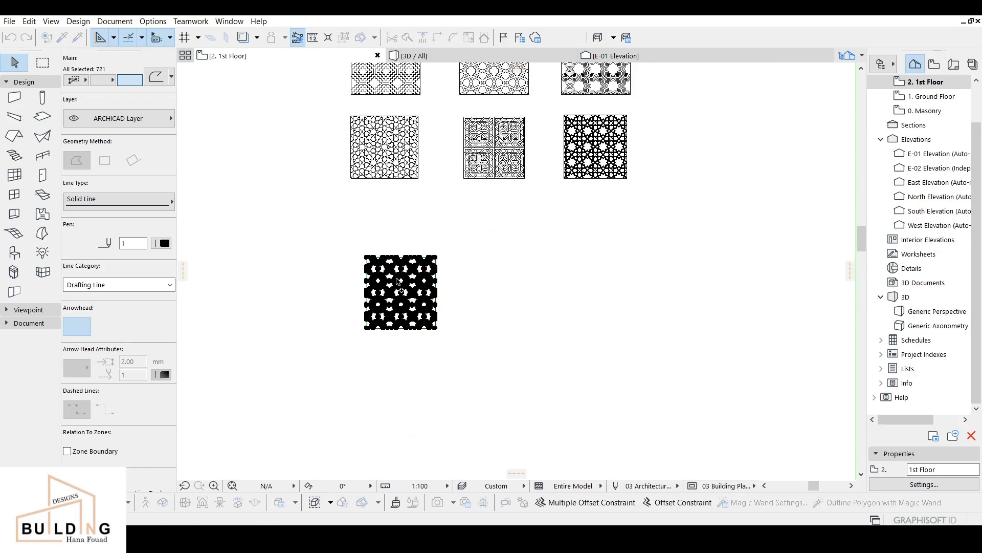
pyautogui.press('Escape')
pyautogui.moveTo(418, 323); pyautogui.dragTo(398, 290, button='middle')
pyautogui.scroll(2, 447, 208)
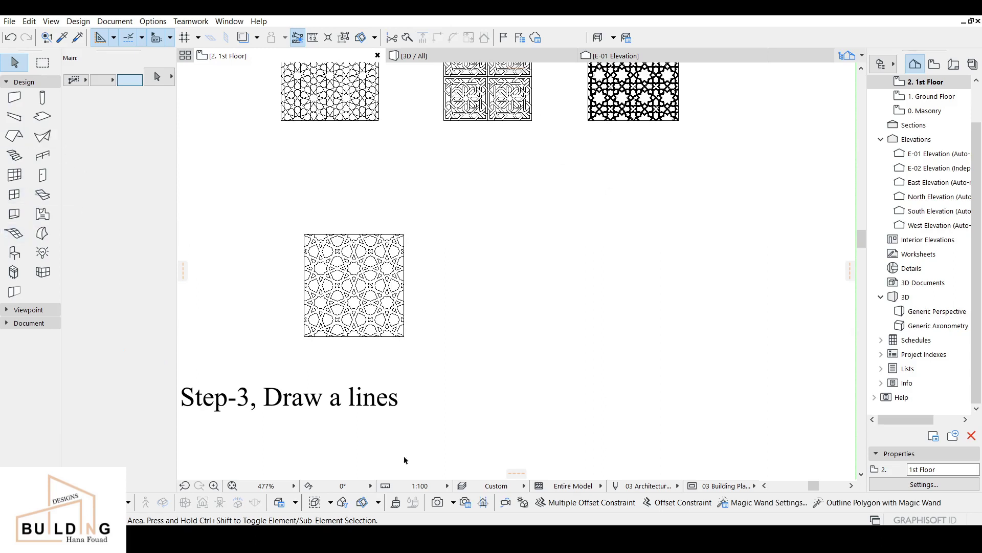
# - With the Line tool in chained mode, draw a vertical 3000 mm line downward beside the copied pattern
pyautogui.click(7, 82)
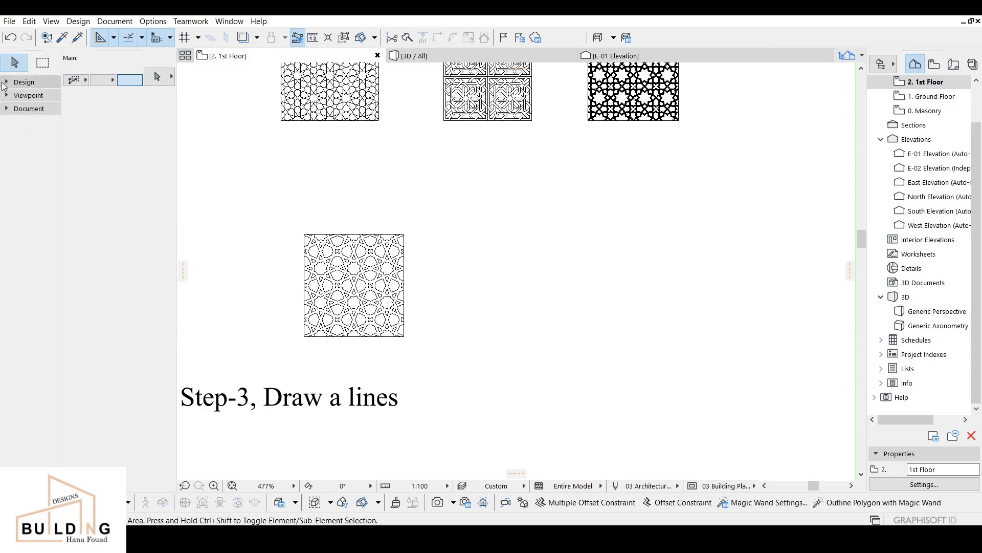
pyautogui.click(22, 111)
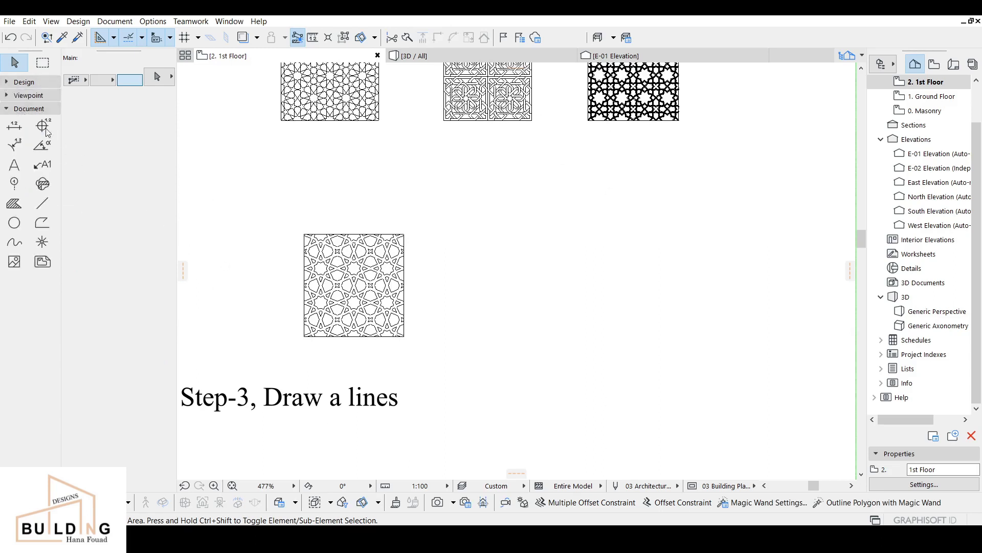
pyautogui.click(43, 204)
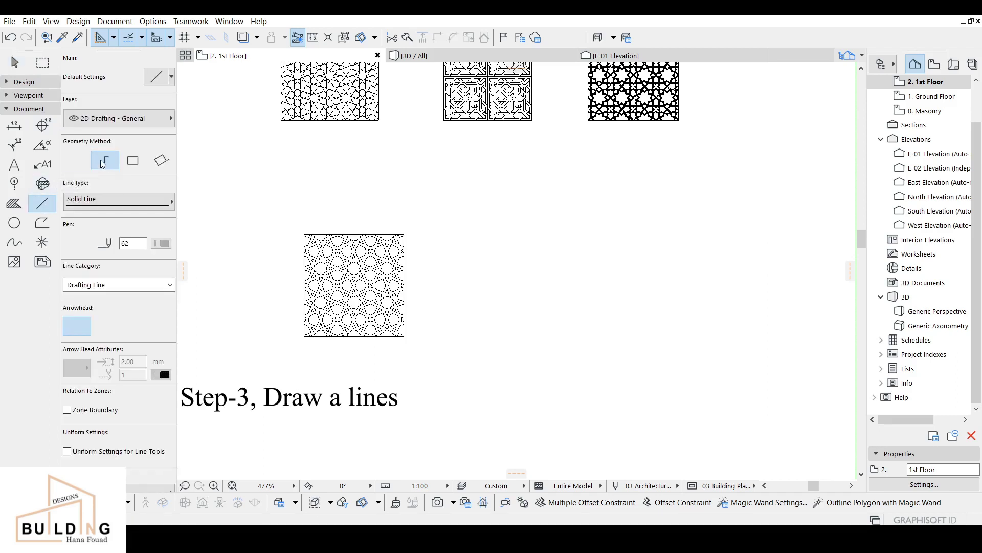
pyautogui.scroll(2, 466, 225)
pyautogui.click(458, 221)
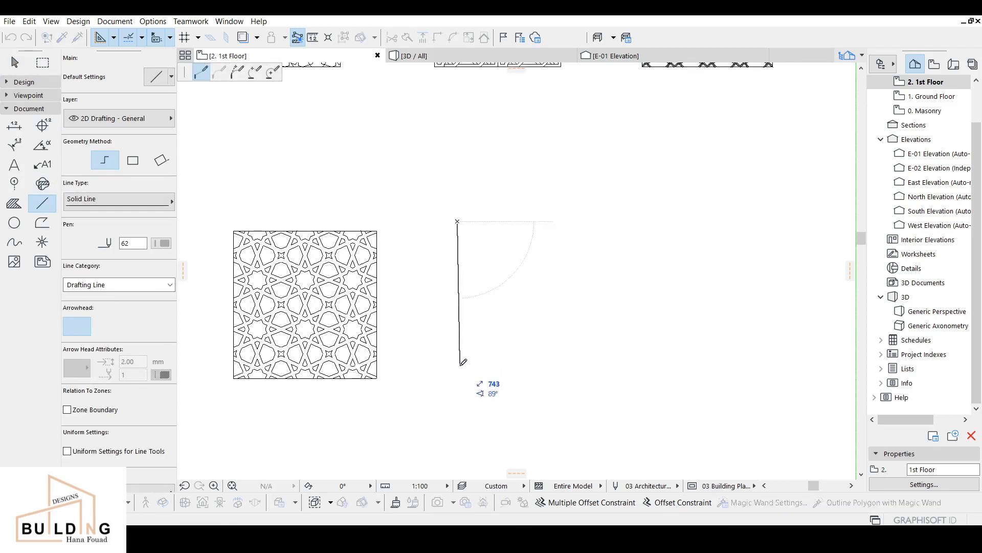
pyautogui.write('30')
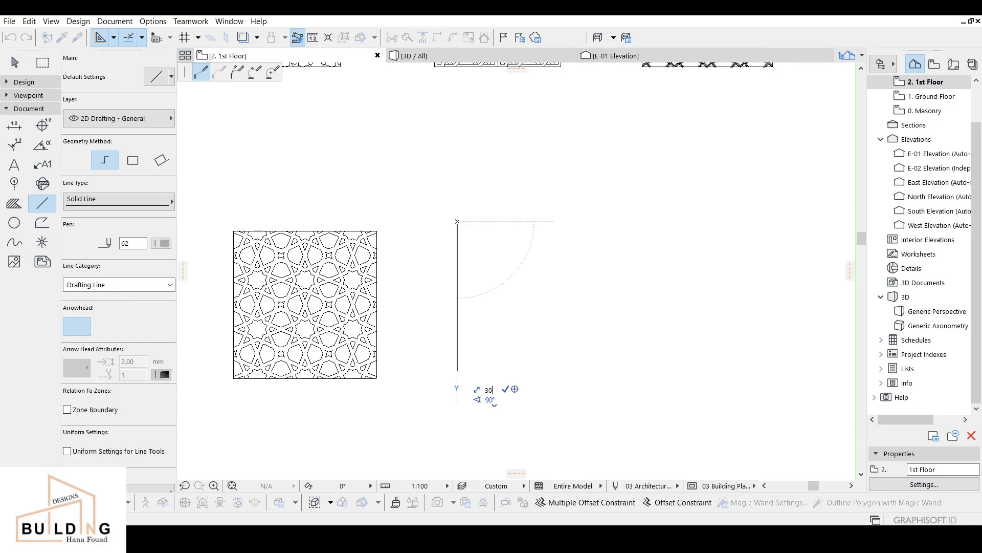
pyautogui.press('Return')
# - Continue the chained line with a 3000 mm horizontal bottom side, then add the remaining two sides to close the square
pyautogui.scroll(-2, 563, 384)
pyautogui.moveTo(563, 383); pyautogui.dragTo(461, 187, button='middle')
pyautogui.scroll(-3, 529, 404)
pyautogui.moveTo(528, 403); pyautogui.dragTo(450, 316, button='middle')
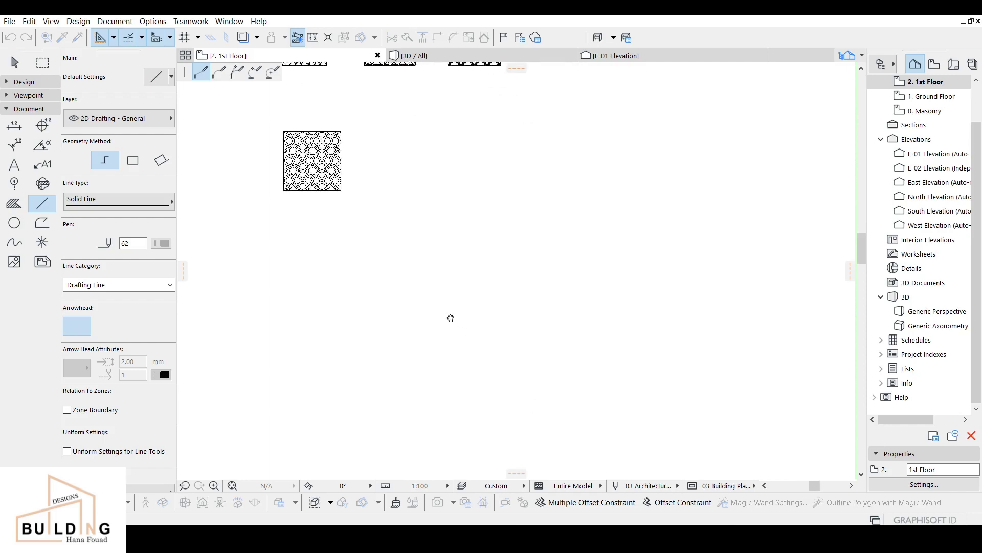
pyautogui.write('3000')
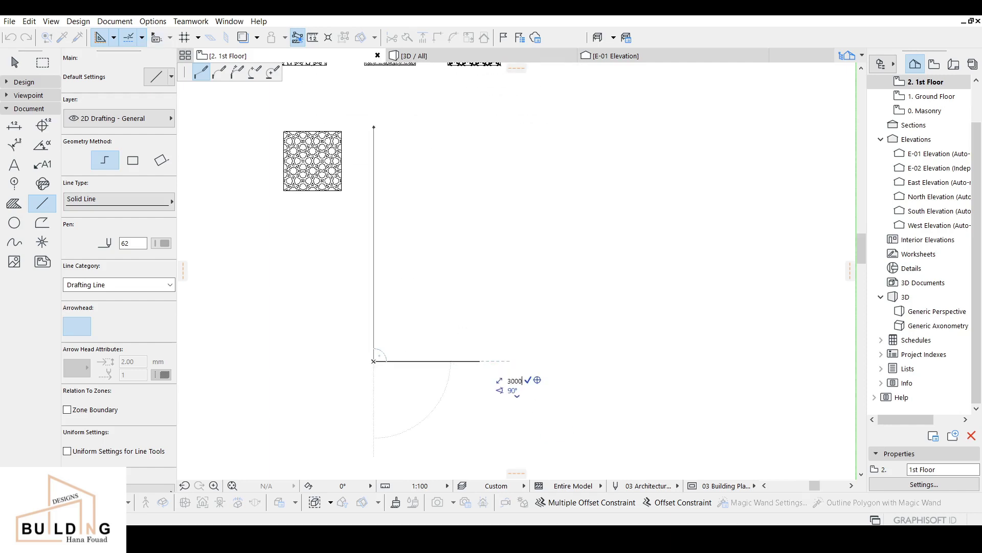
pyautogui.press('Return')
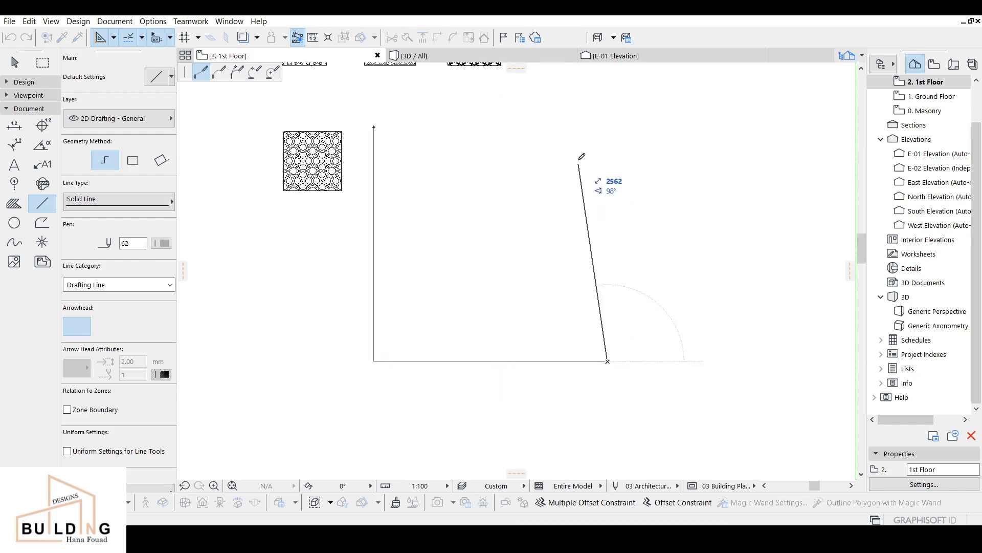
pyautogui.click(607, 126)
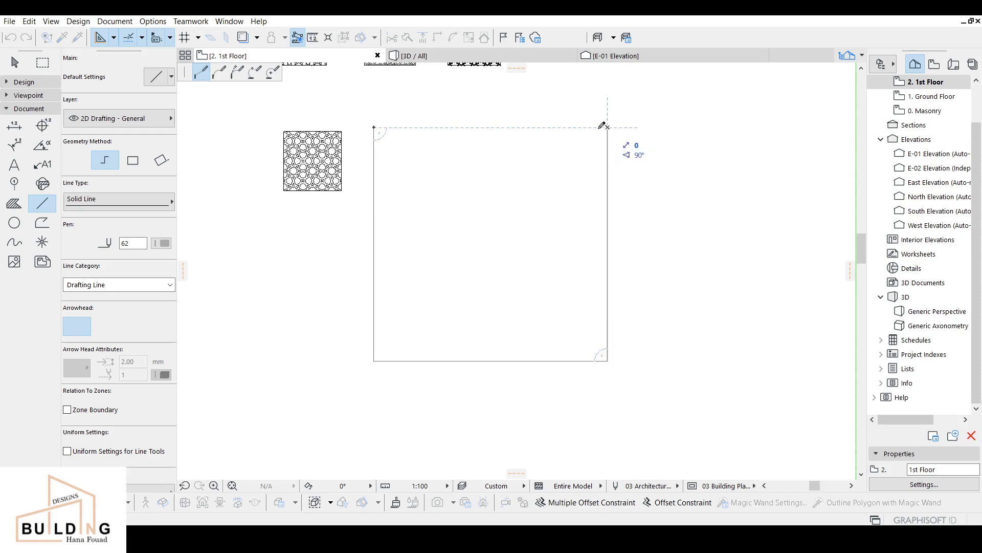
pyautogui.click(374, 127)
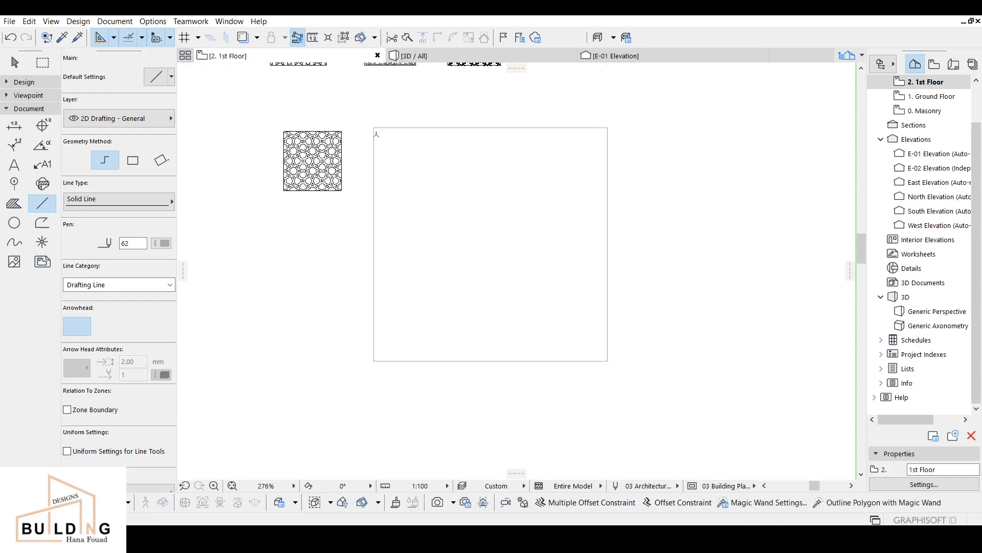
# - Finish the line drawing and select all lines of the small copied pattern with a polygon drawn around it
pyautogui.press('Escape')
pyautogui.scroll(-2, 434, 250)
pyautogui.moveTo(434, 249); pyautogui.dragTo(361, 253, button='middle')
pyautogui.scroll(2, 344, 219)
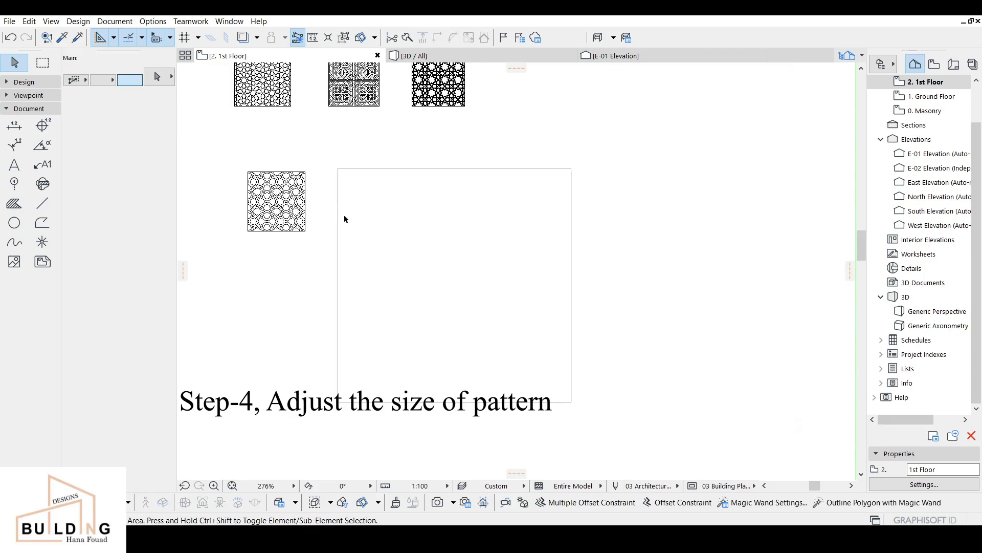
pyautogui.moveTo(307, 218); pyautogui.dragTo(333, 225, button='middle')
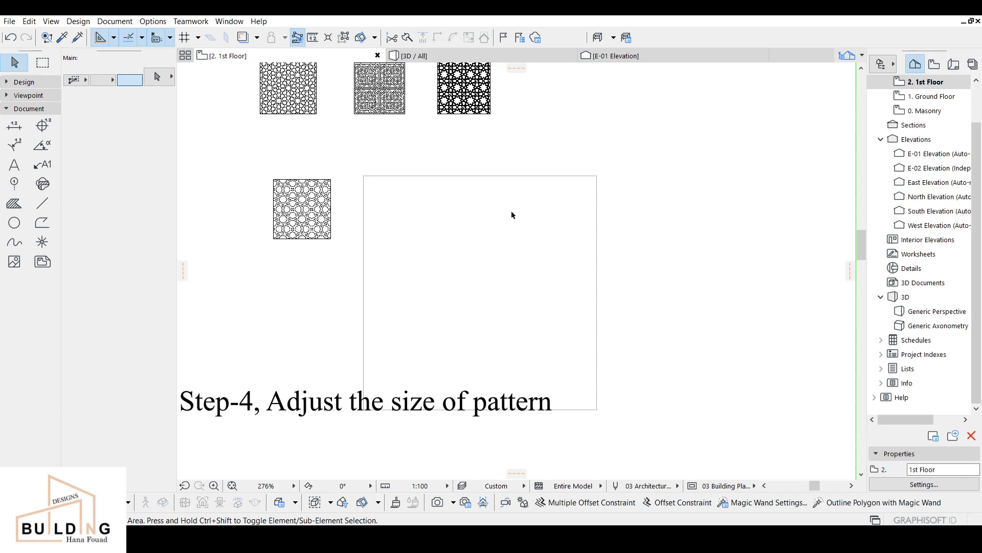
pyautogui.scroll(2, 291, 179)
pyautogui.click(360, 171)
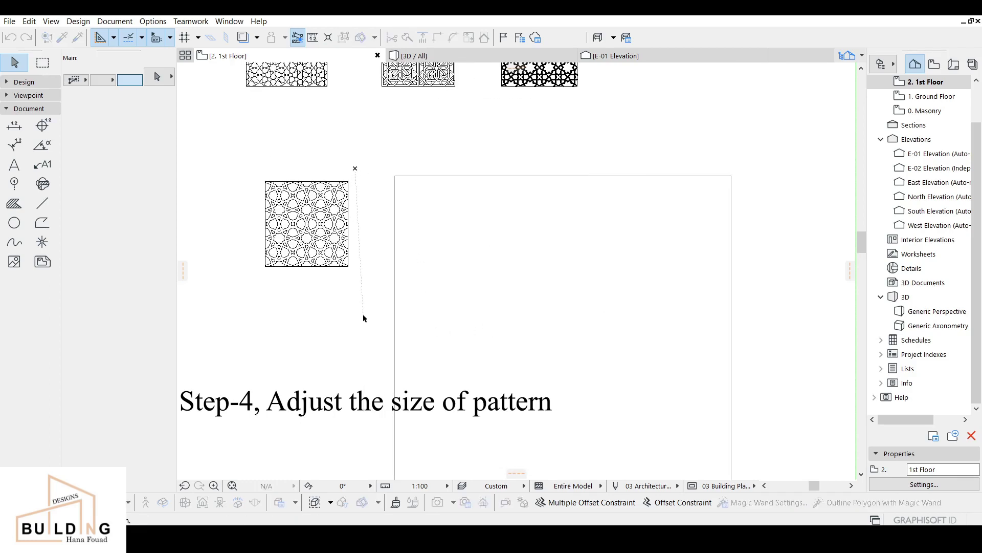
pyautogui.moveTo(362, 281); pyautogui.dragTo(379, 271, button='middle')
pyautogui.click(264, 275)
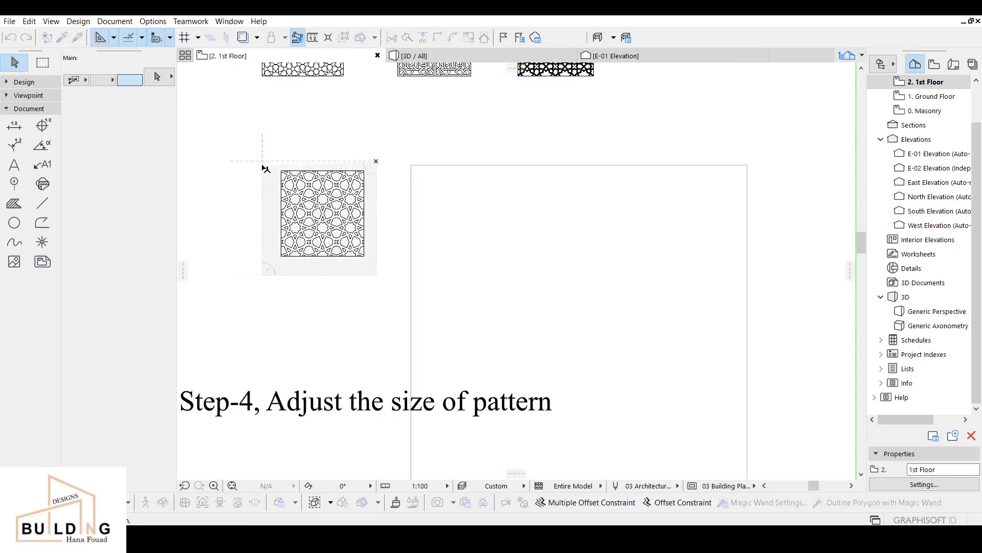
pyautogui.rightClick(264, 165)
pyautogui.click(283, 220)
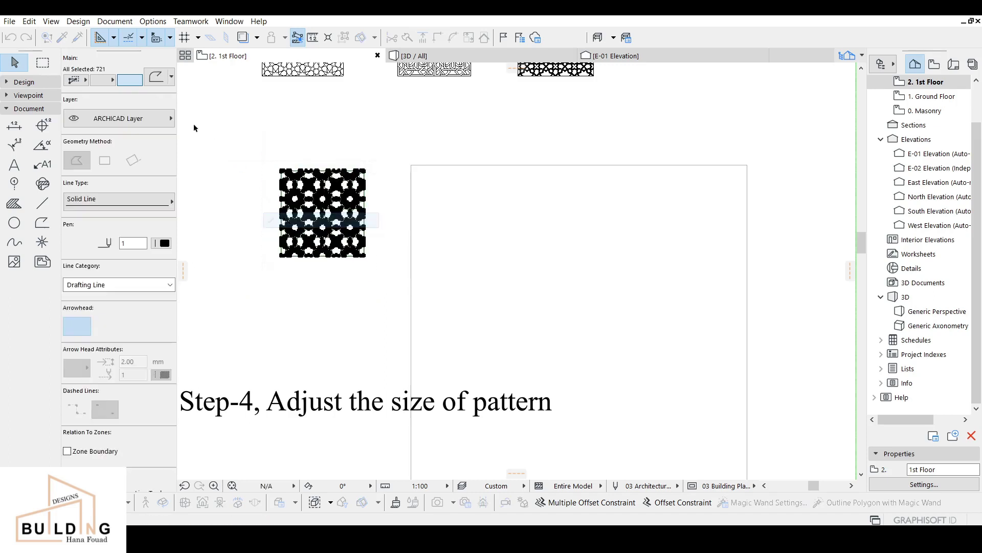
# - Group the selected lines of the copied pattern
pyautogui.click(29, 22)
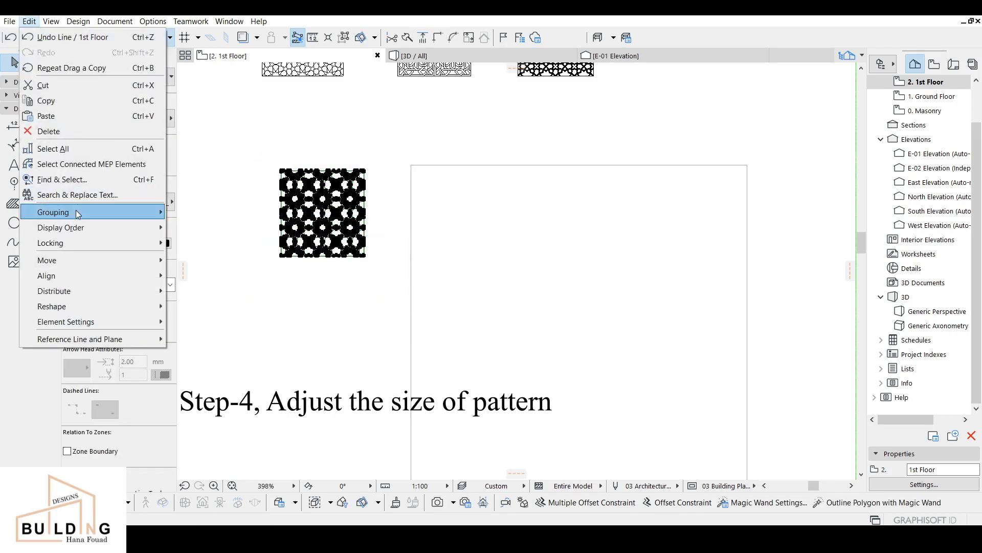
pyautogui.moveTo(76, 210)
pyautogui.click(189, 212)
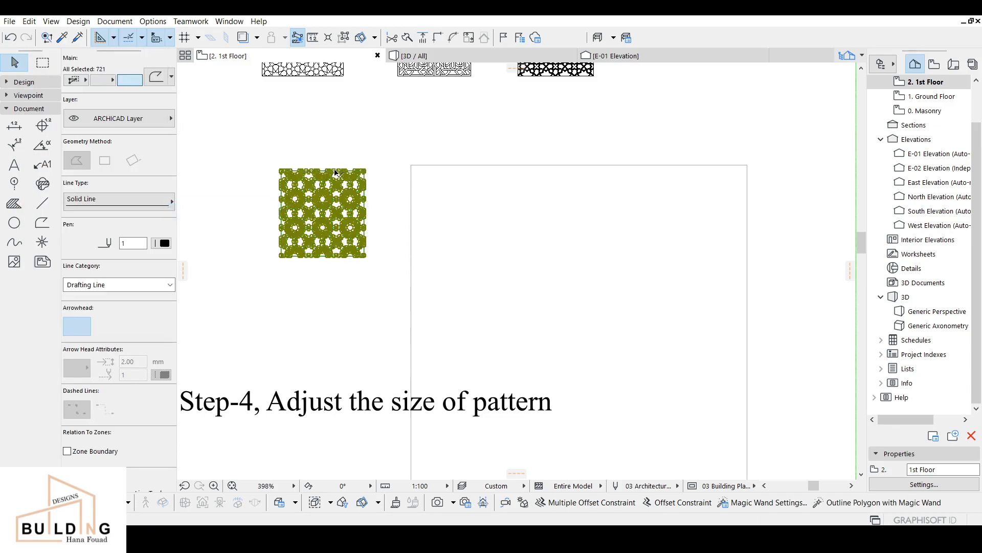
# - Move the grouped pattern so its upper-left corner snaps onto the upper-left corner of the 3000 mm square frame
pyautogui.click(283, 171)
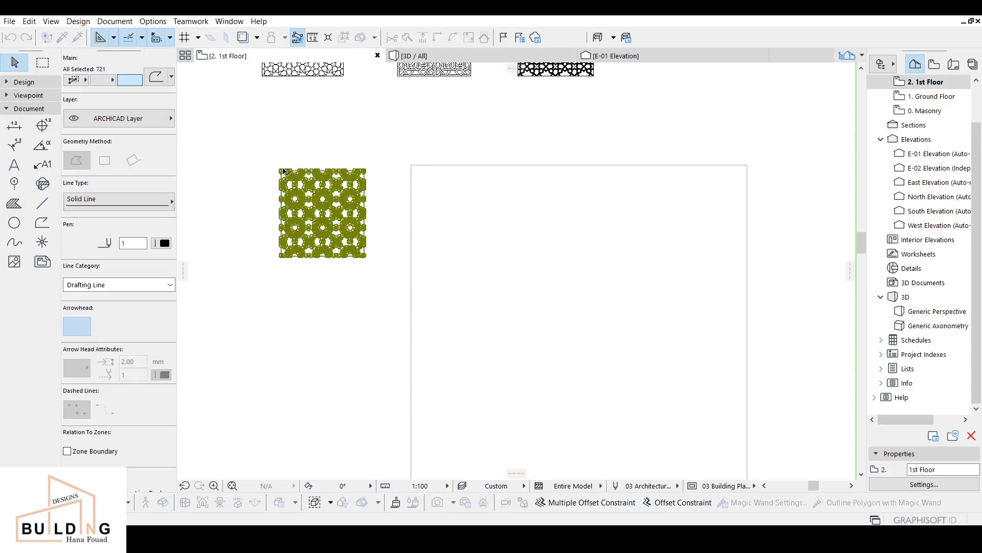
pyautogui.scroll(3, 435, 167)
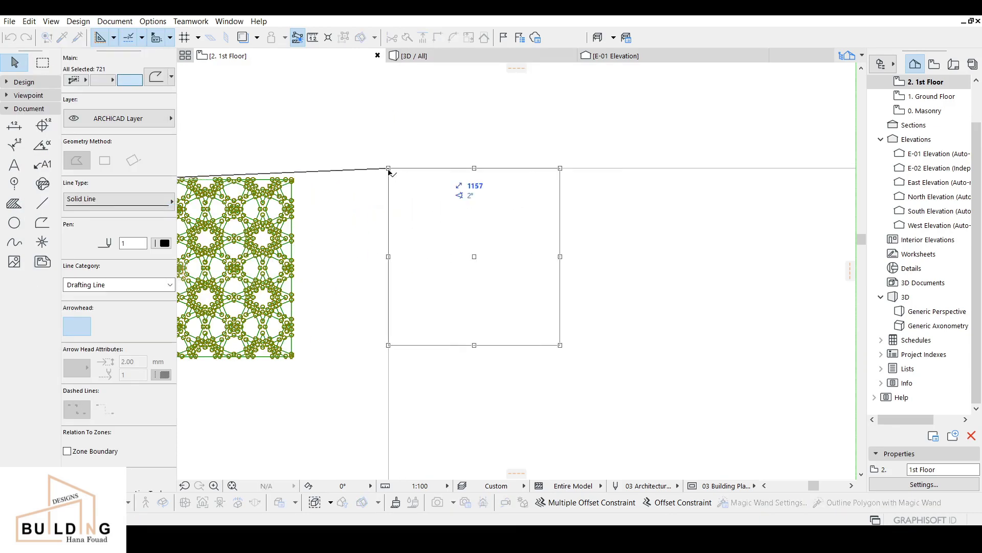
pyautogui.click(389, 171)
pyautogui.scroll(2, 390, 174)
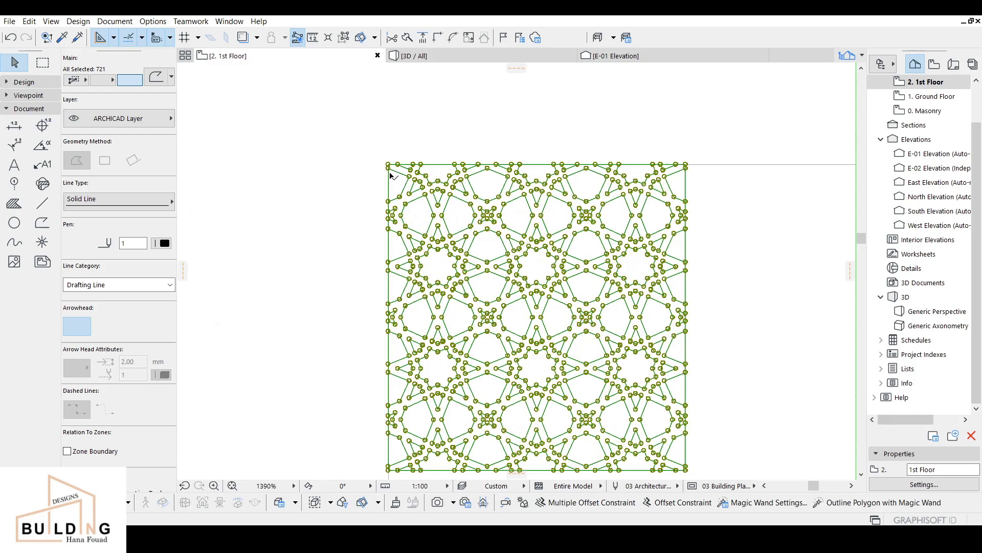
# - Resize the pattern graphically from its upper-left corner, stretching its lower-left corner to the frame's lower-left corner, and clear the selection
pyautogui.click(25, 21)
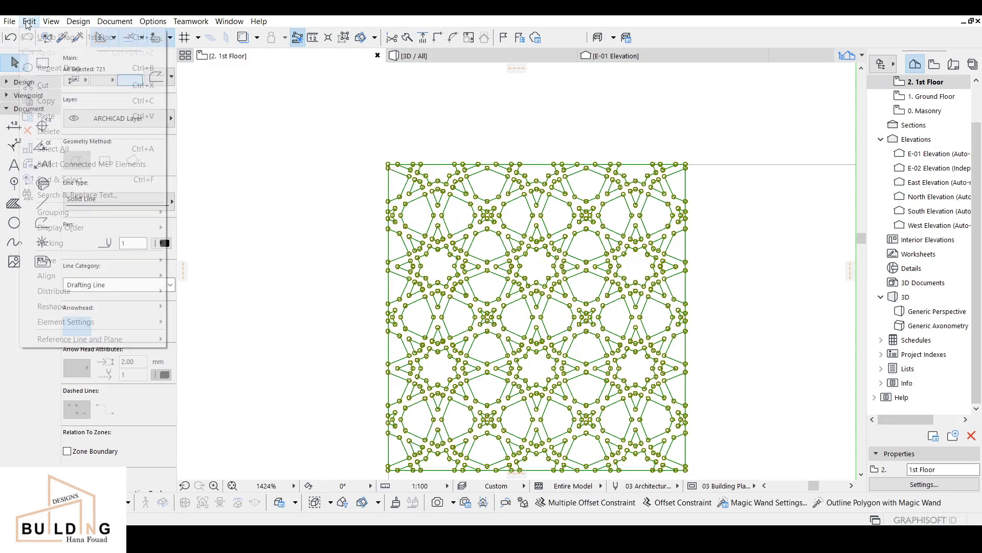
pyautogui.moveTo(136, 309)
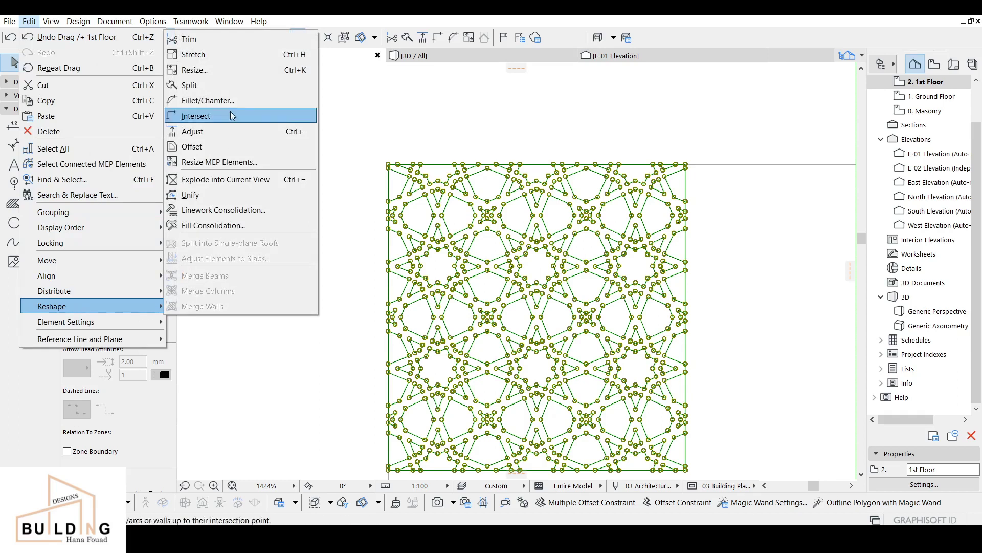
pyautogui.click(194, 69)
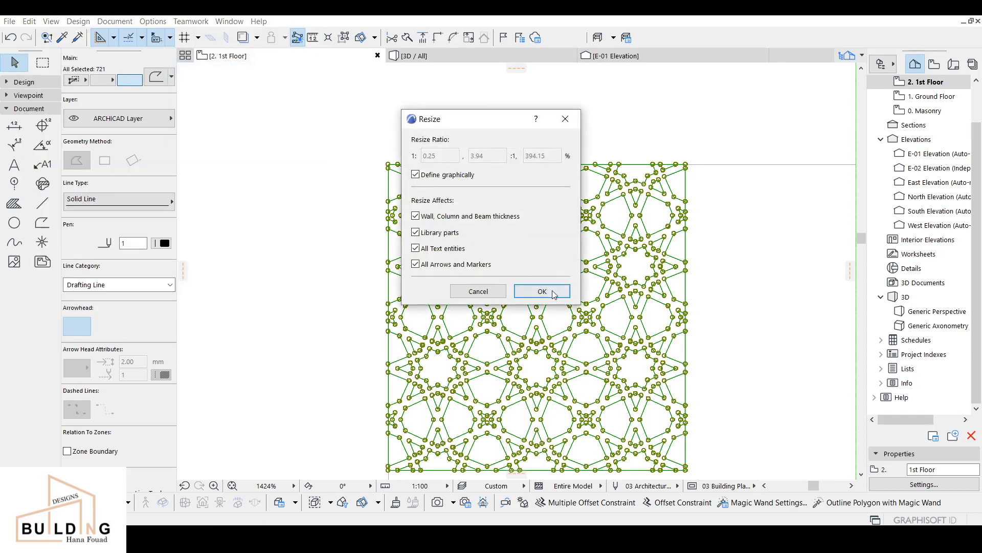
pyautogui.click(552, 293)
pyautogui.click(388, 164)
pyautogui.scroll(-1, 443, 331)
pyautogui.scroll(-2, 443, 331)
pyautogui.moveTo(443, 332); pyautogui.dragTo(410, 183, button='middle')
pyautogui.scroll(3, 386, 242)
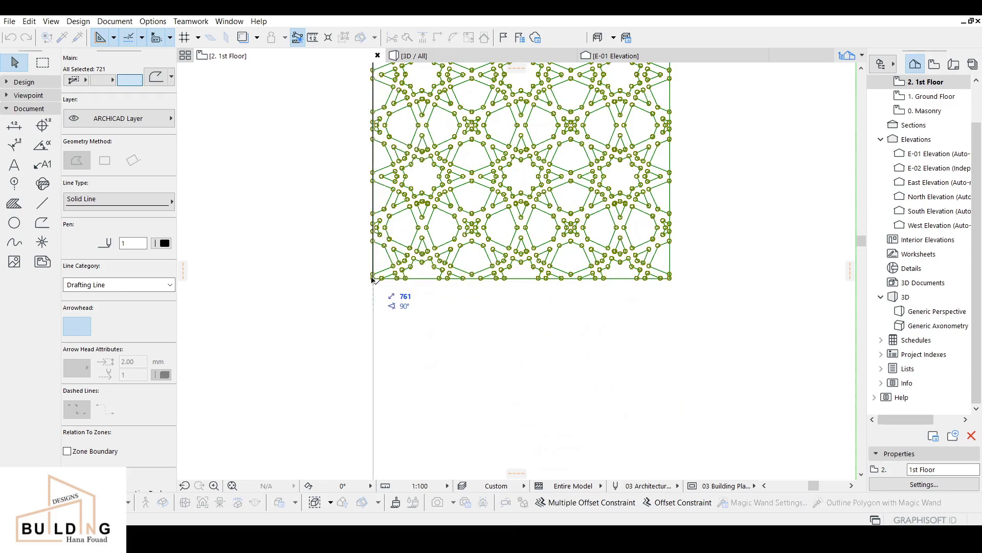
pyautogui.click(395, 324)
pyautogui.scroll(2, 410, 299)
pyautogui.click(354, 336)
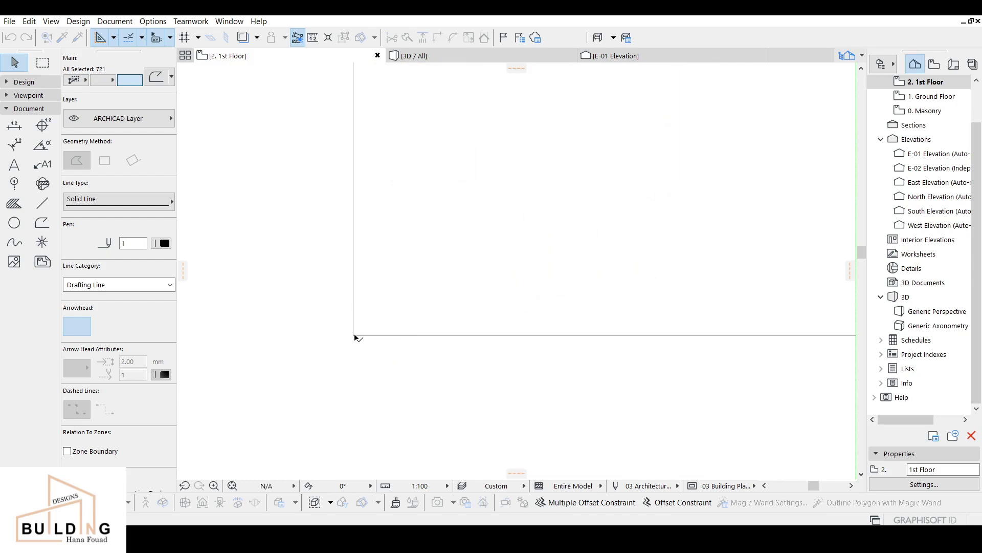
pyautogui.scroll(-4, 447, 213)
pyautogui.moveTo(588, 165); pyautogui.dragTo(519, 250, button='middle')
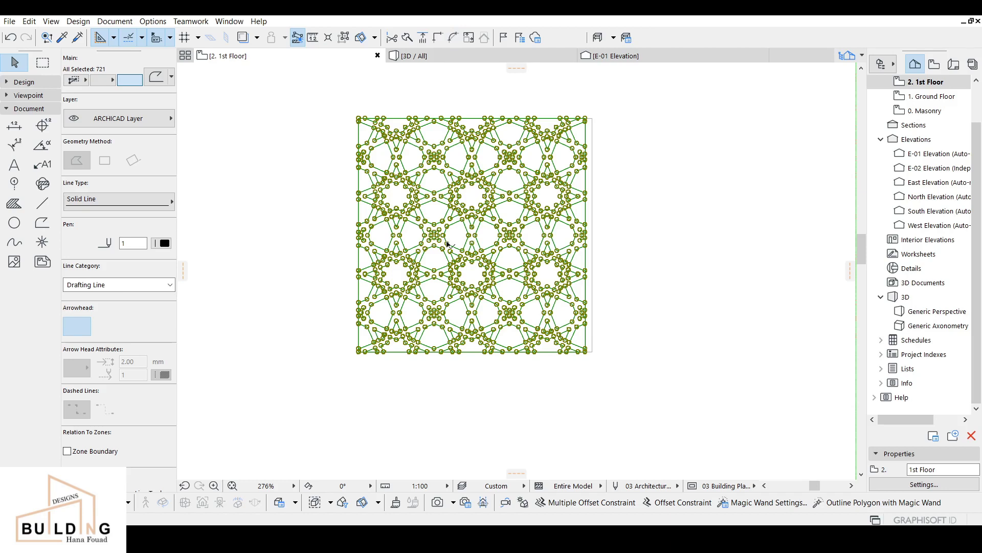
pyautogui.press('Escape')
pyautogui.moveTo(530, 205); pyautogui.dragTo(480, 232, button='middle')
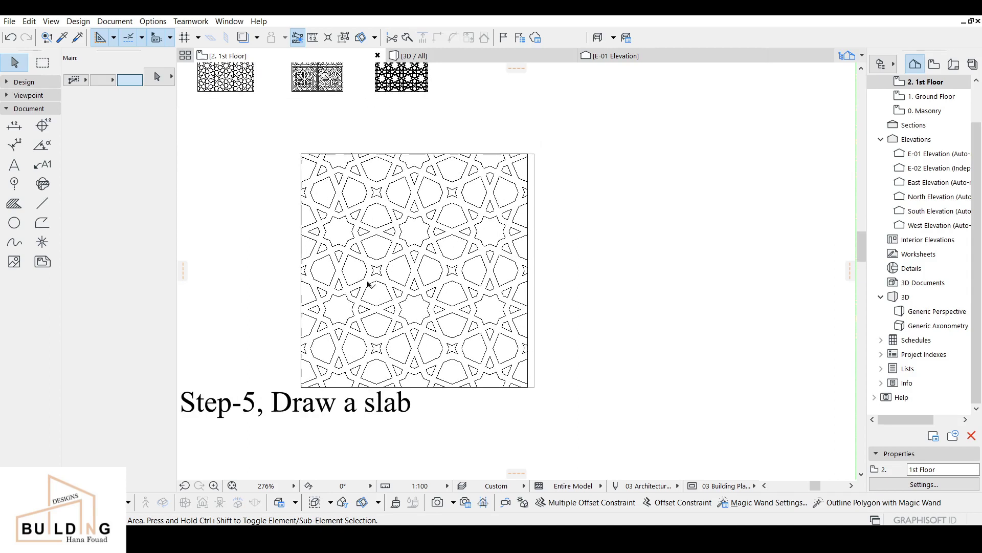
# - Activate the Slab tool and set the default slab thickness to 100 mm
pyautogui.click(6, 109)
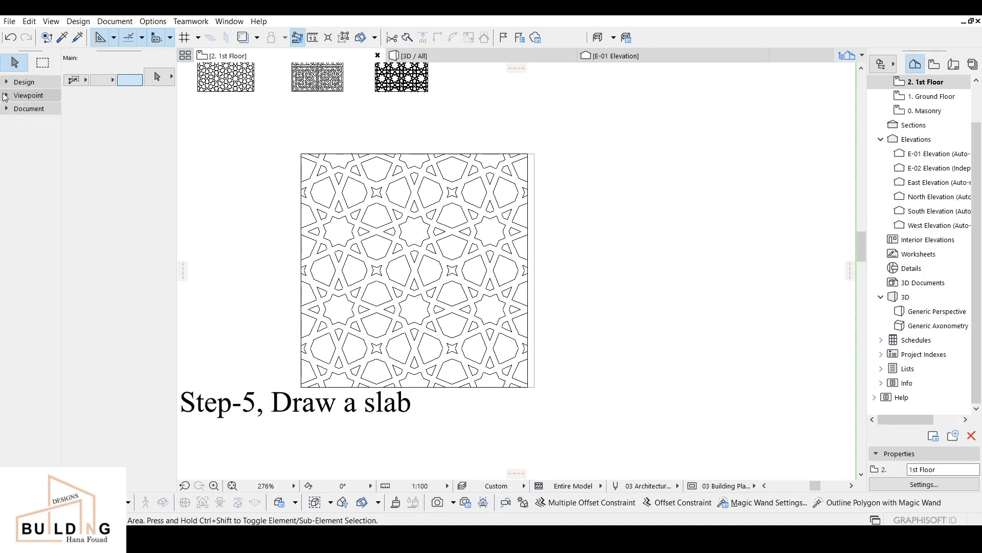
pyautogui.click(8, 82)
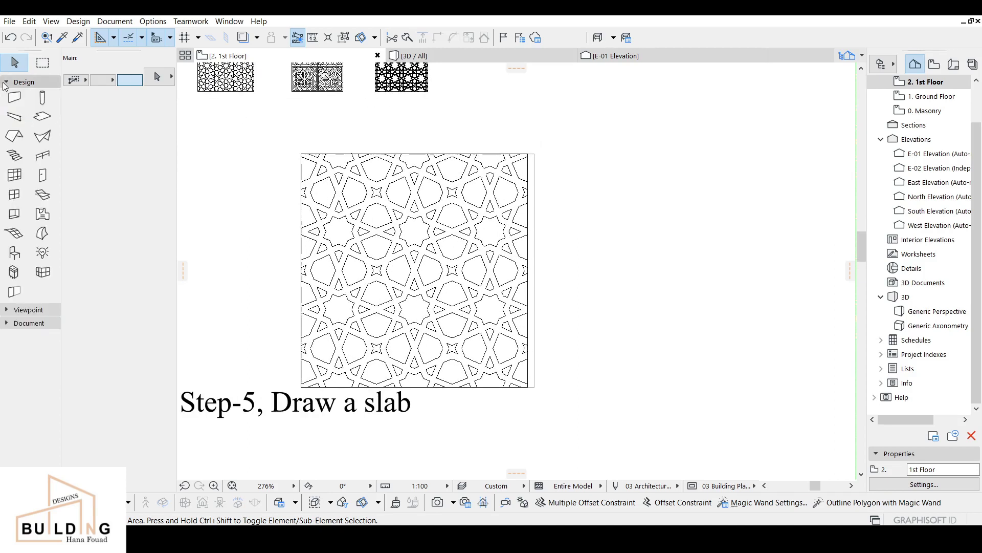
pyautogui.click(42, 119)
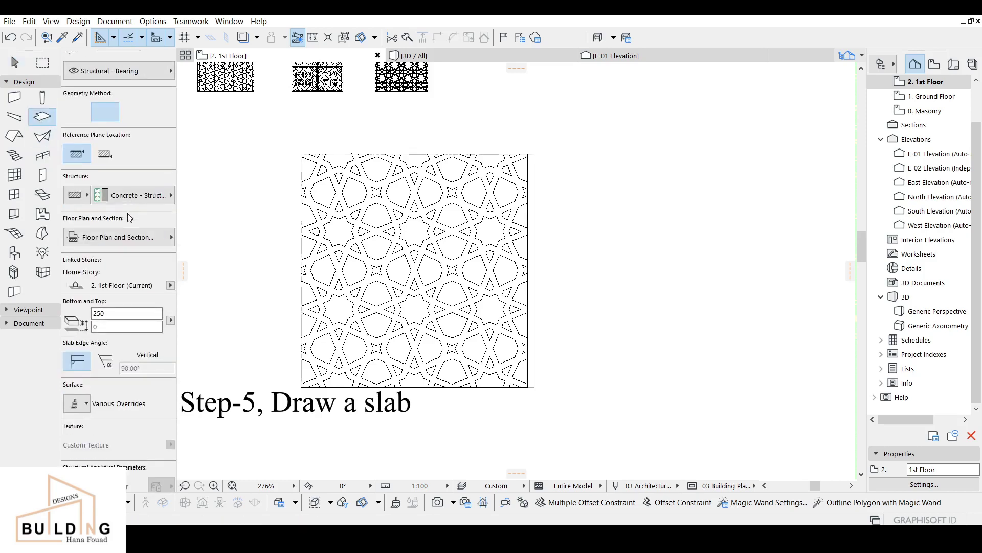
pyautogui.click(99, 314)
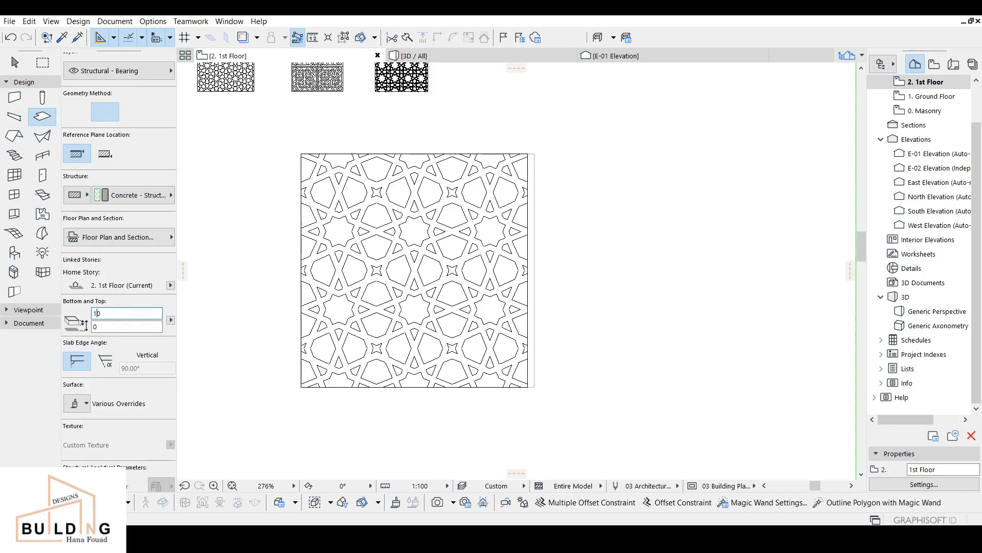
pyautogui.write('100')
# - Override all slab surfaces with the linked material Wood - Walnut Vertical
pyautogui.click(75, 404)
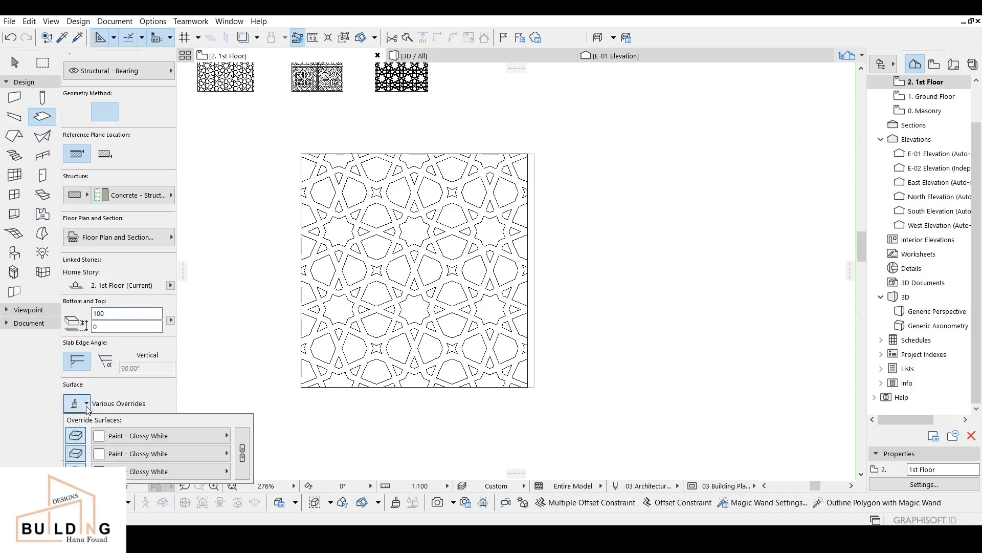
pyautogui.click(105, 453)
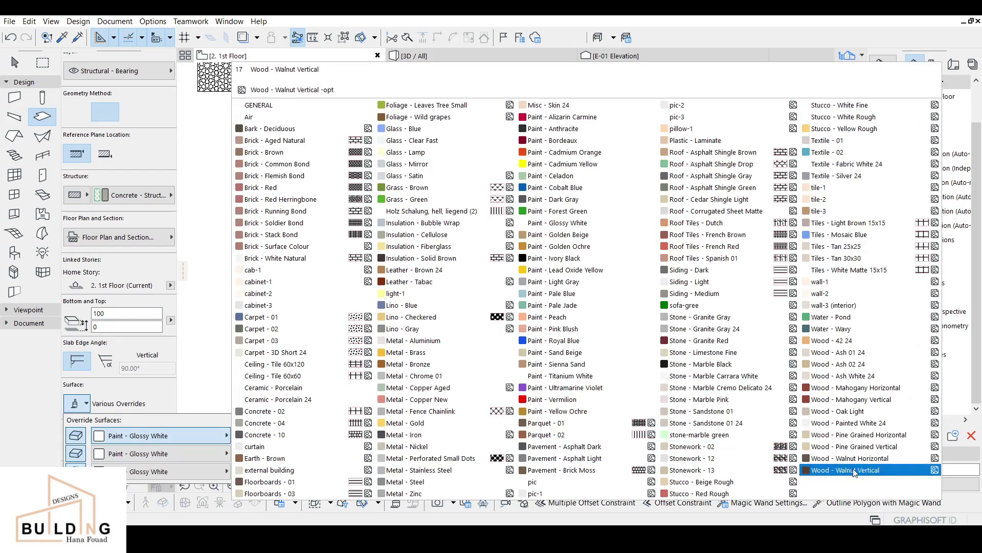
pyautogui.click(855, 473)
pyautogui.click(244, 468)
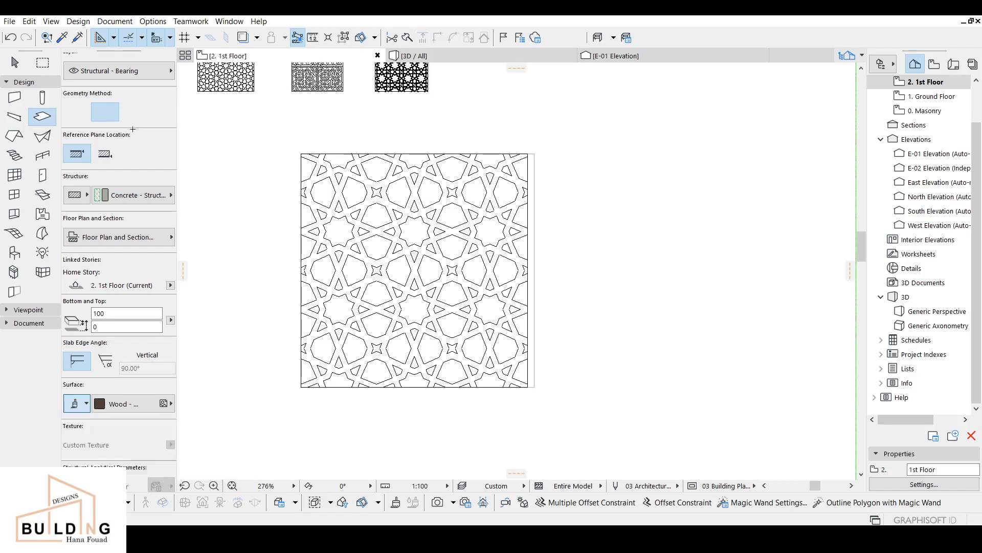
# - In the slab default settings, set the cut line, uncut line and hidden line pens to pen 1 (0.13 mm)
pyautogui.scroll(3, 148, 153)
pyautogui.click(151, 79)
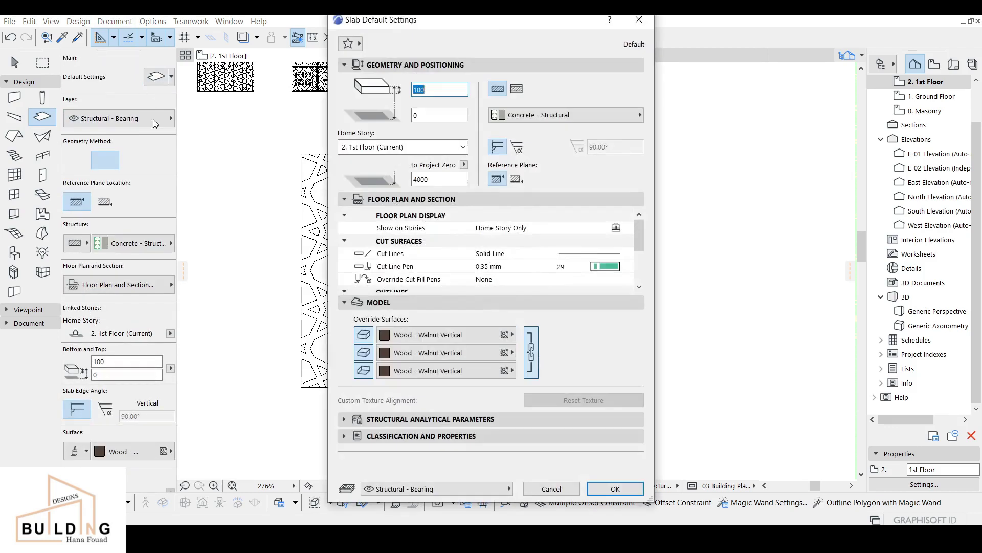
pyautogui.scroll(-1, 609, 256)
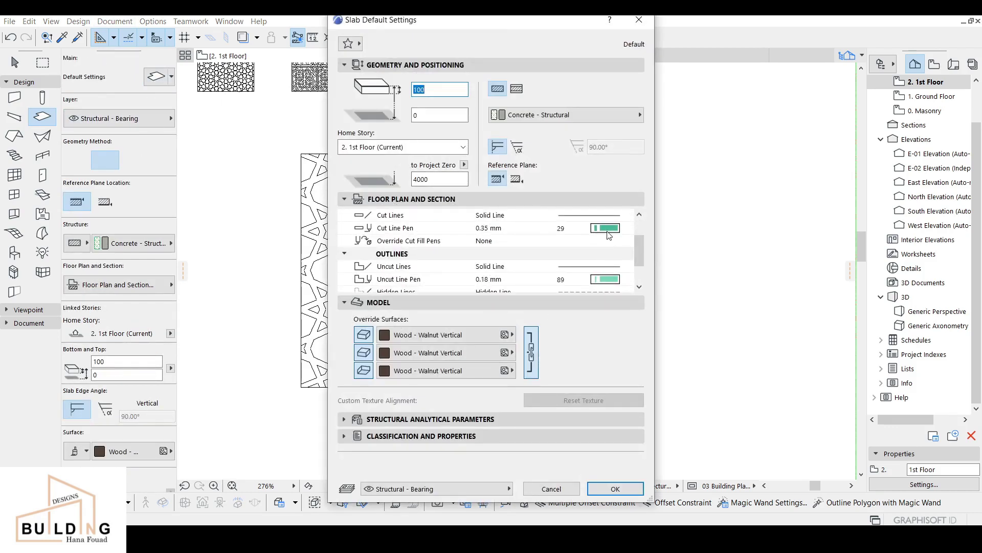
pyautogui.click(609, 228)
pyautogui.click(639, 225)
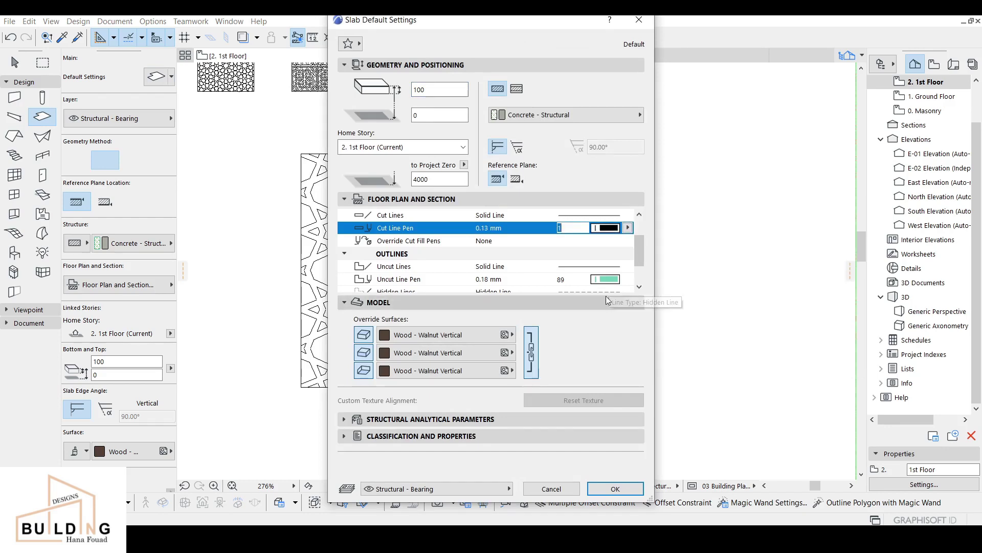
pyautogui.click(606, 278)
pyautogui.click(645, 276)
pyautogui.scroll(-1, 616, 266)
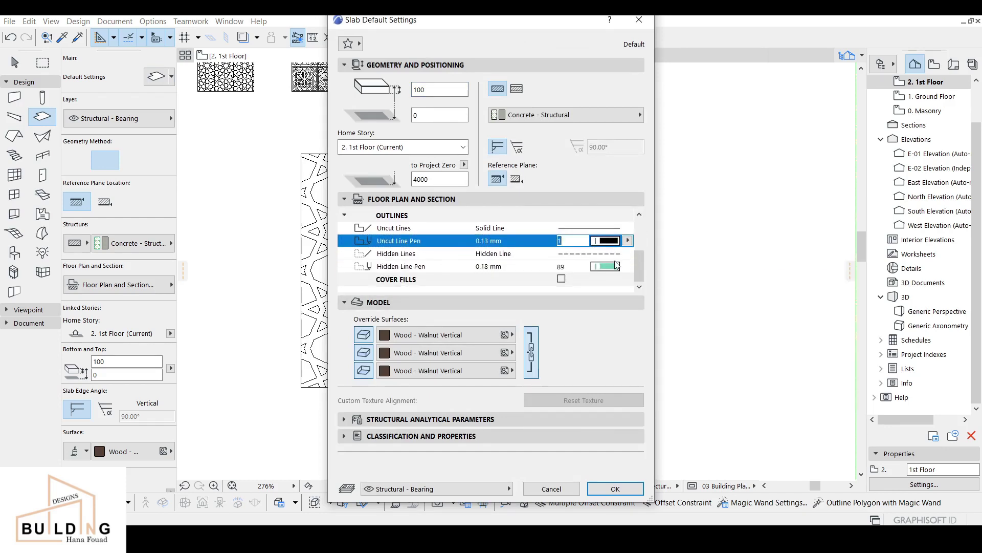
pyautogui.click(614, 268)
pyautogui.click(630, 265)
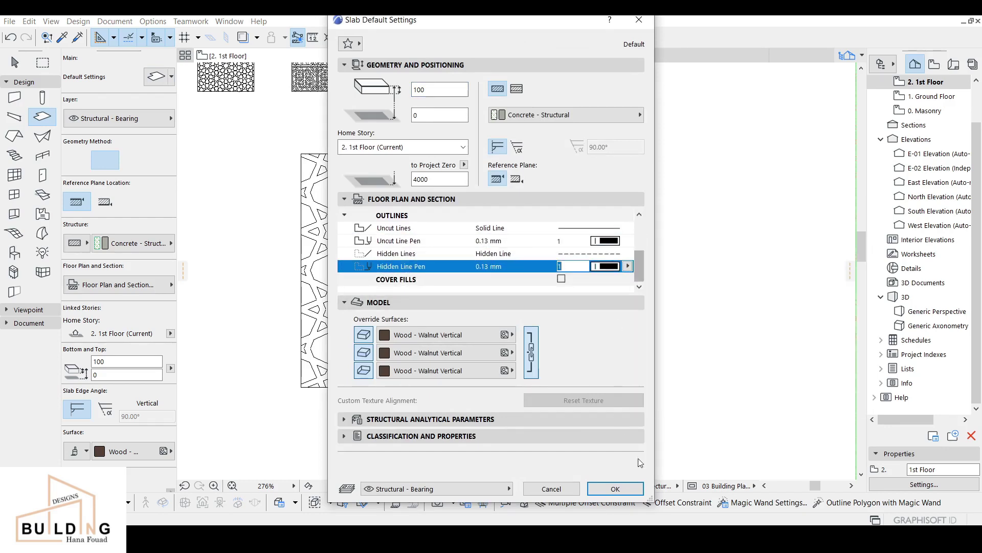
pyautogui.click(615, 488)
# - Draw a rectangular slab over the enlarged pattern from its upper-left corner to its lower-right corner and leave the Slab tool
pyautogui.scroll(4, 327, 151)
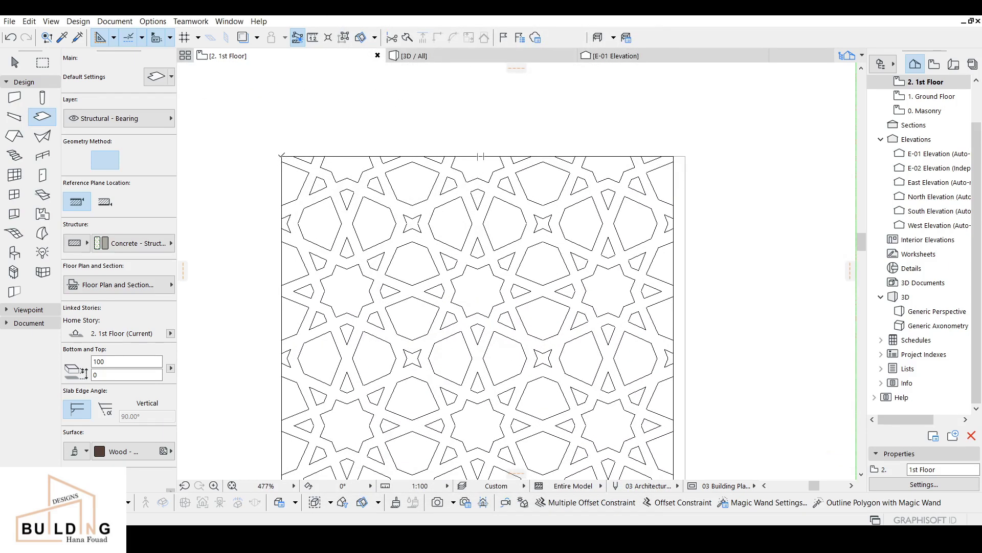
pyautogui.click(282, 156)
pyautogui.scroll(-3, 338, 261)
pyautogui.moveTo(348, 279); pyautogui.dragTo(267, 186, button='middle')
pyautogui.scroll(4, 394, 297)
pyautogui.scroll(-2, 491, 358)
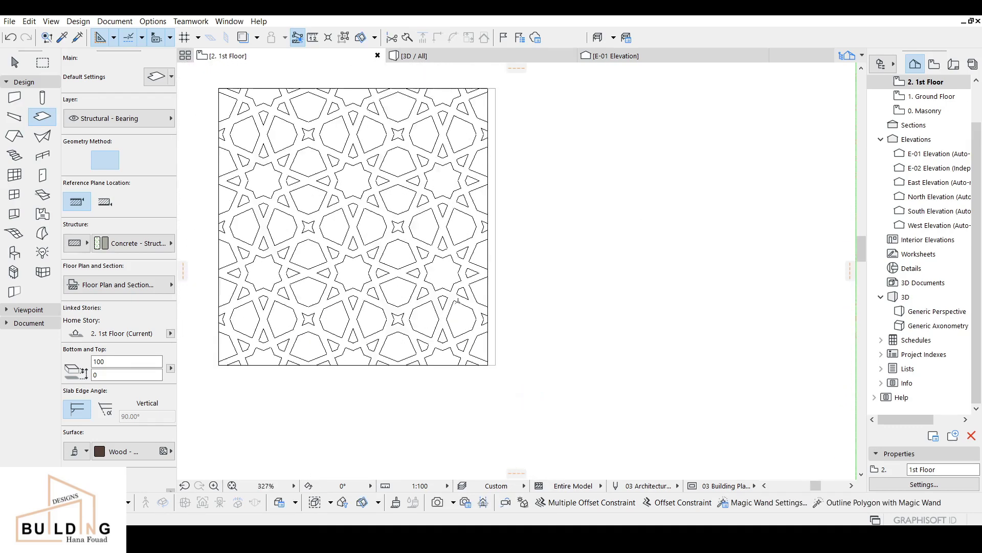
pyautogui.scroll(-3, 458, 301)
pyautogui.press('Escape')
# - Select the slab and subtract the first partial star at its upper edge by tracing the pattern outline with the Magic Wand
pyautogui.scroll(4, 377, 207)
pyautogui.click(364, 206)
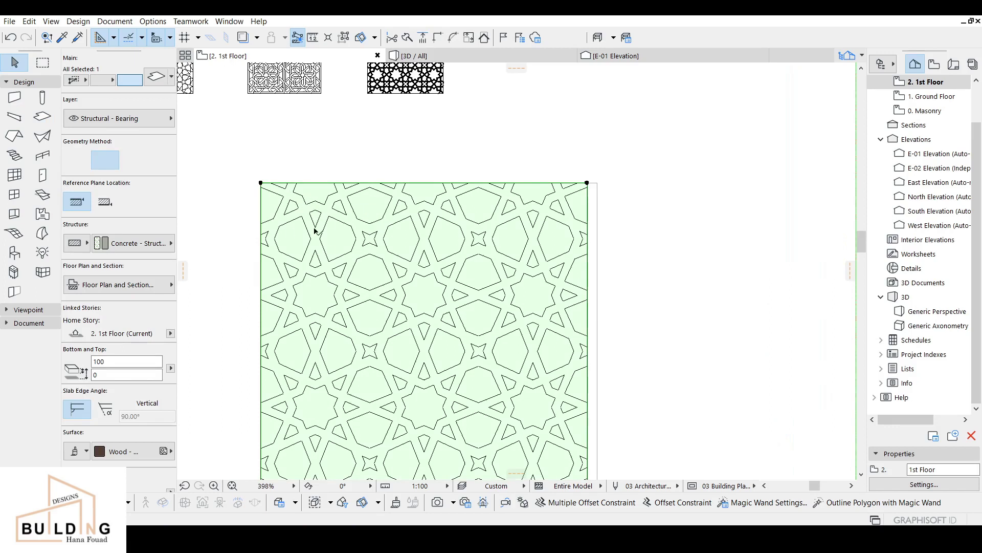
pyautogui.scroll(2, 313, 195)
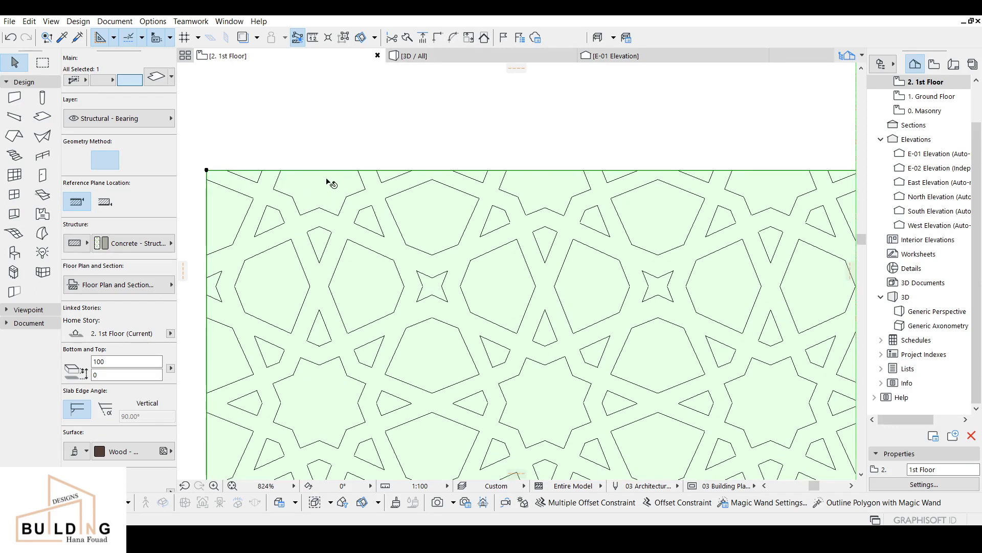
pyautogui.click(207, 170)
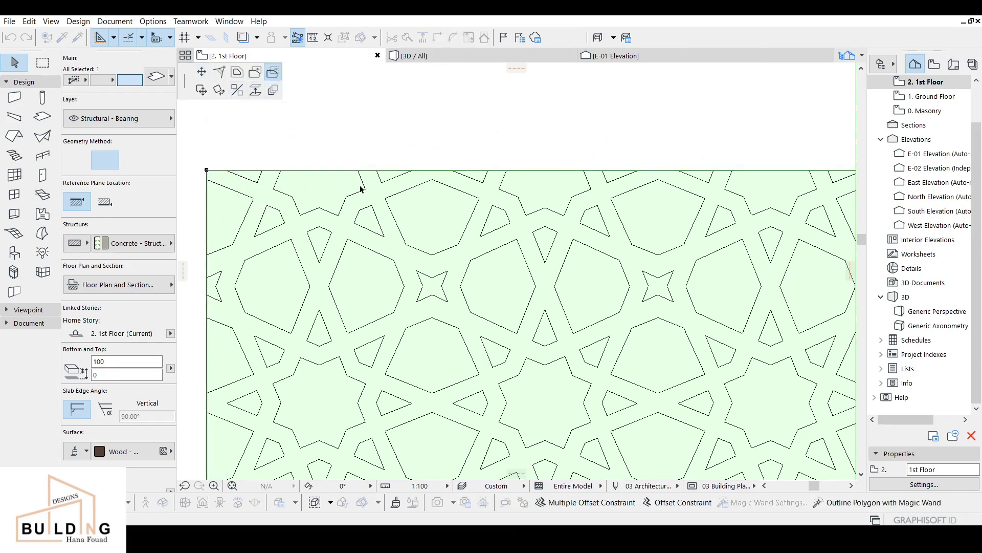
pyautogui.click(317, 189)
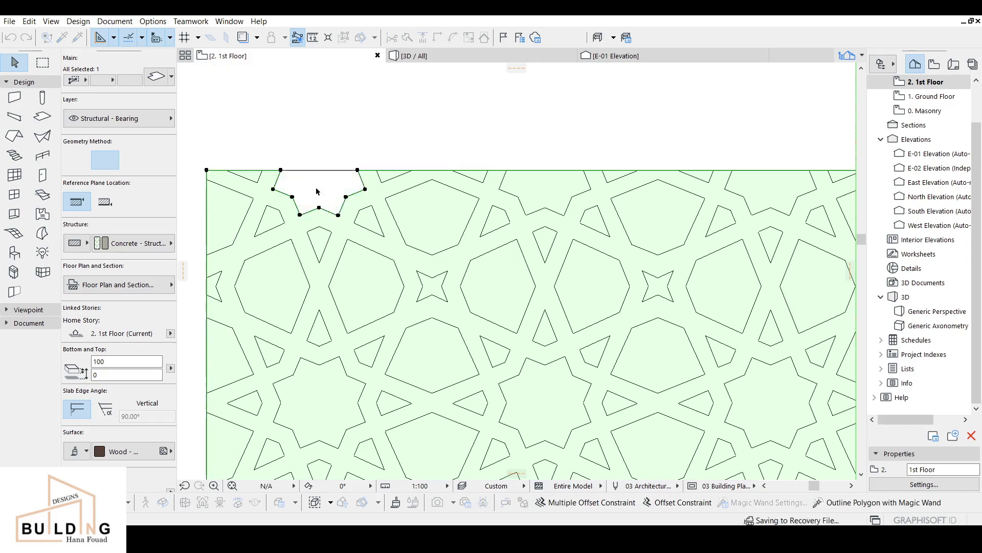
# - Subtract all the remaining pattern shapes from the selected slab by tracing each outline with the Magic Wand
pyautogui.click(43, 117)
pyautogui.scroll(-1, 384, 254)
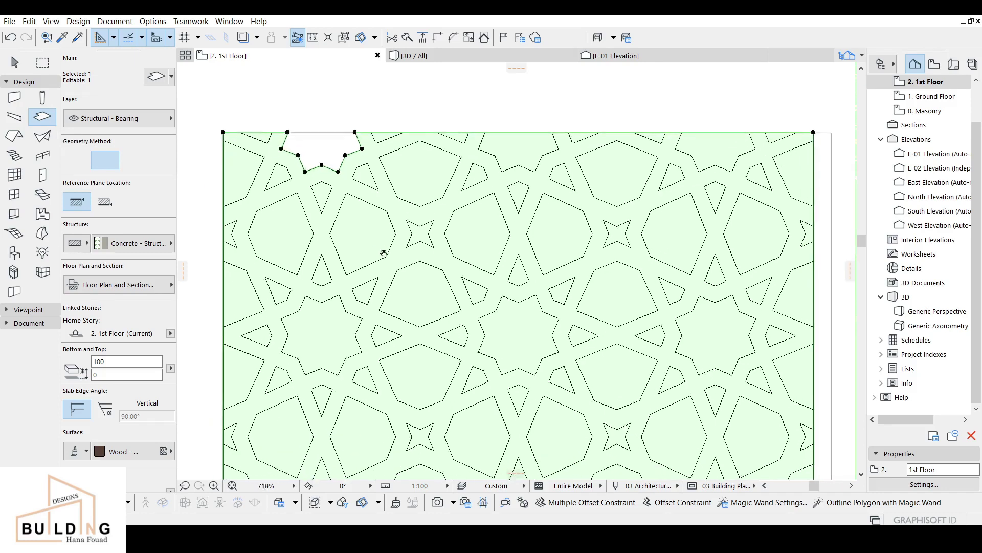
pyautogui.click(291, 226)
pyautogui.click(375, 235)
pyautogui.click(411, 179)
pyautogui.scroll(3, 371, 185)
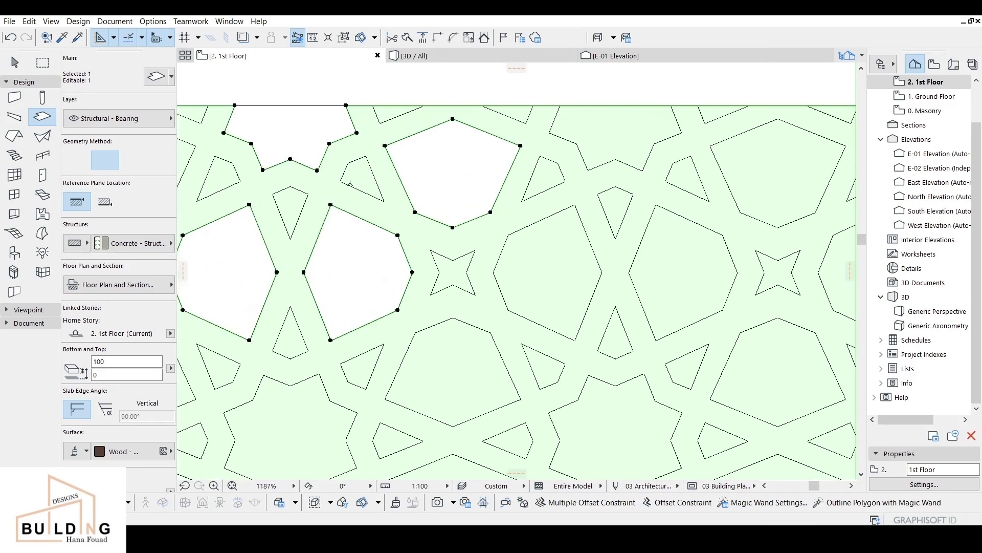
pyautogui.click(293, 206)
pyautogui.click(220, 176)
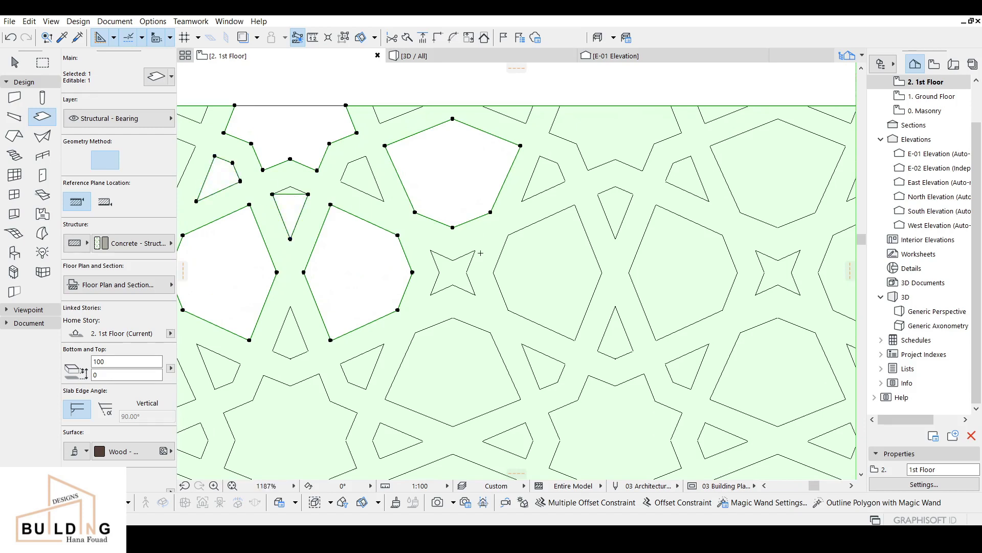
pyautogui.click(463, 267)
pyautogui.click(537, 275)
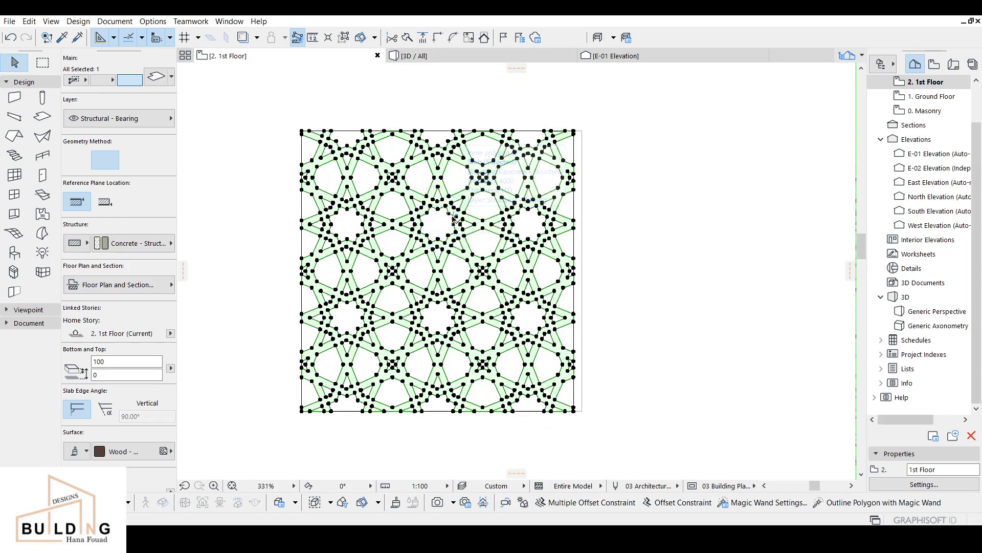
# - Save the perforated slab to the Embedded Library as a curtain wall panel named Curtain Wall-1 and deselect it
pyautogui.moveTo(378, 258); pyautogui.dragTo(332, 274, button='middle')
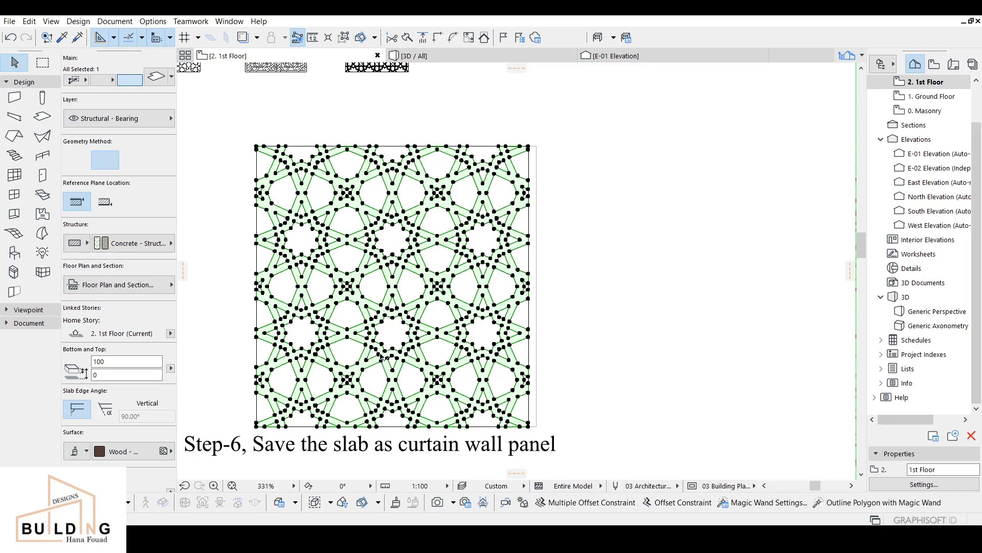
pyautogui.click(9, 23)
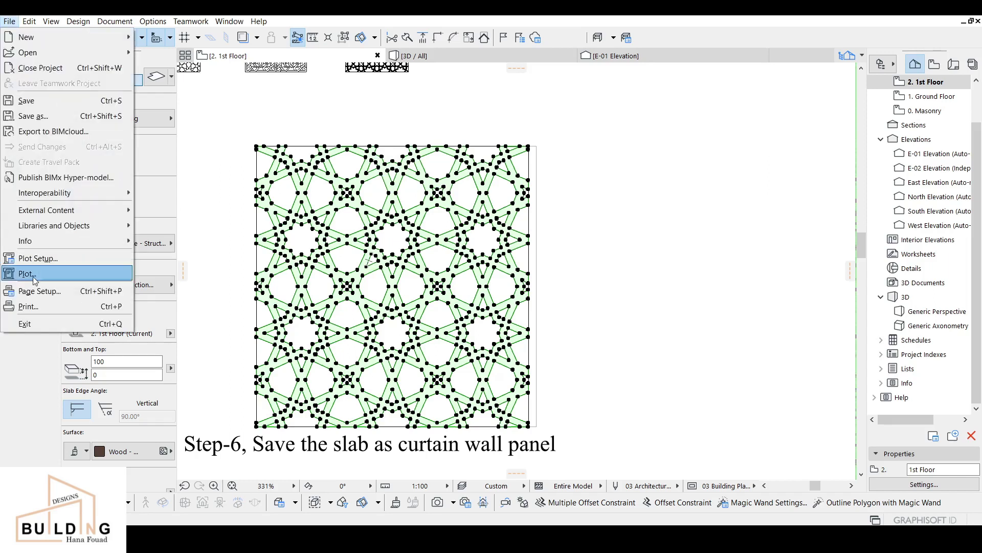
pyautogui.moveTo(51, 223)
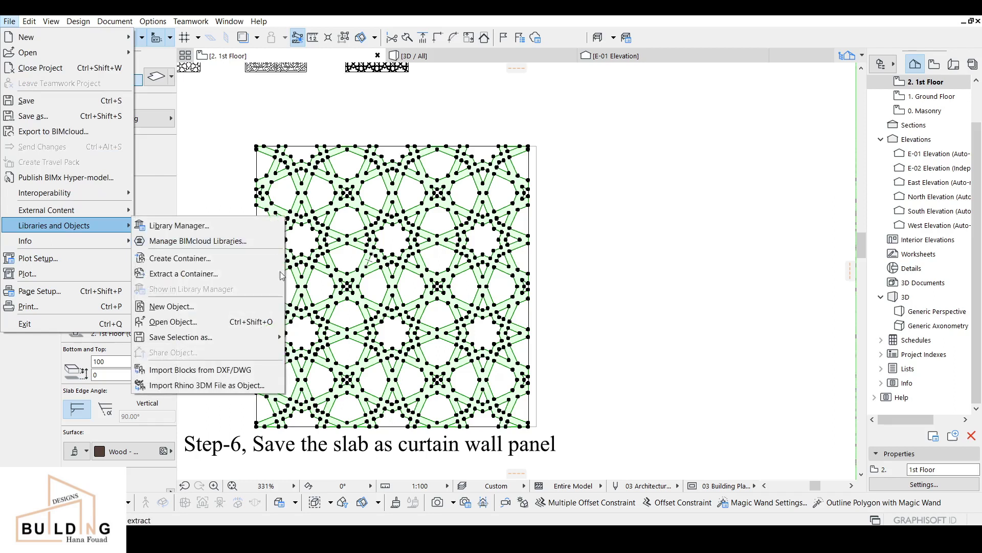
pyautogui.moveTo(182, 339)
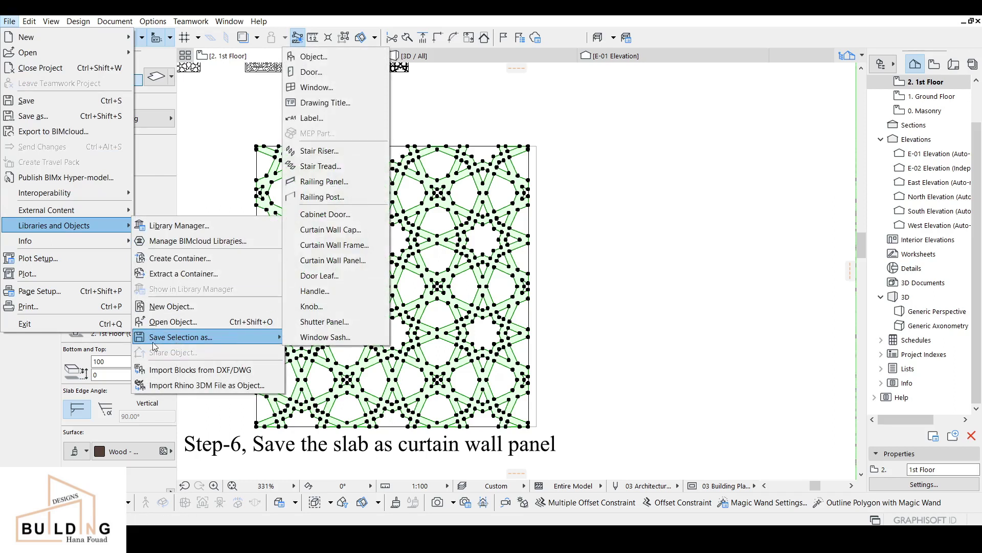
pyautogui.click(339, 261)
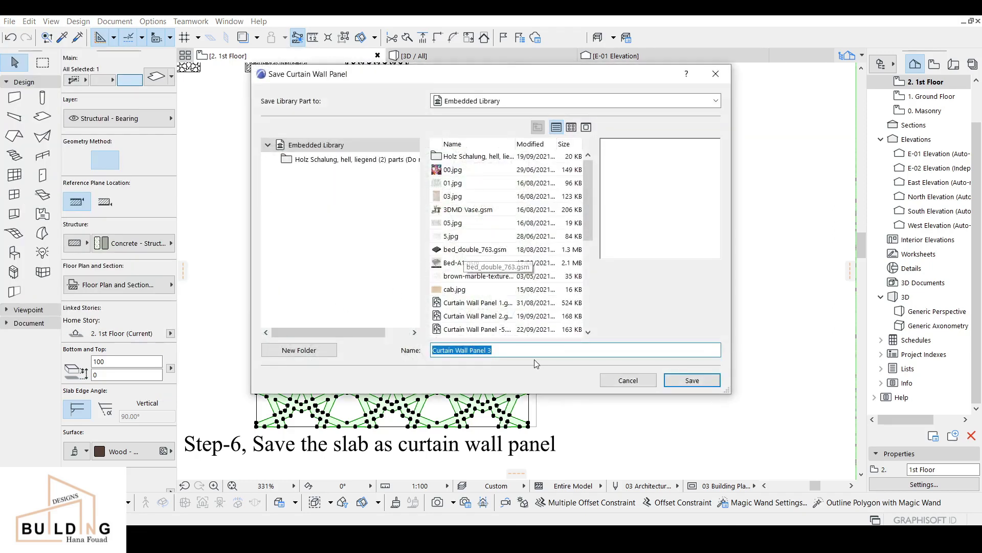
pyautogui.click(492, 352)
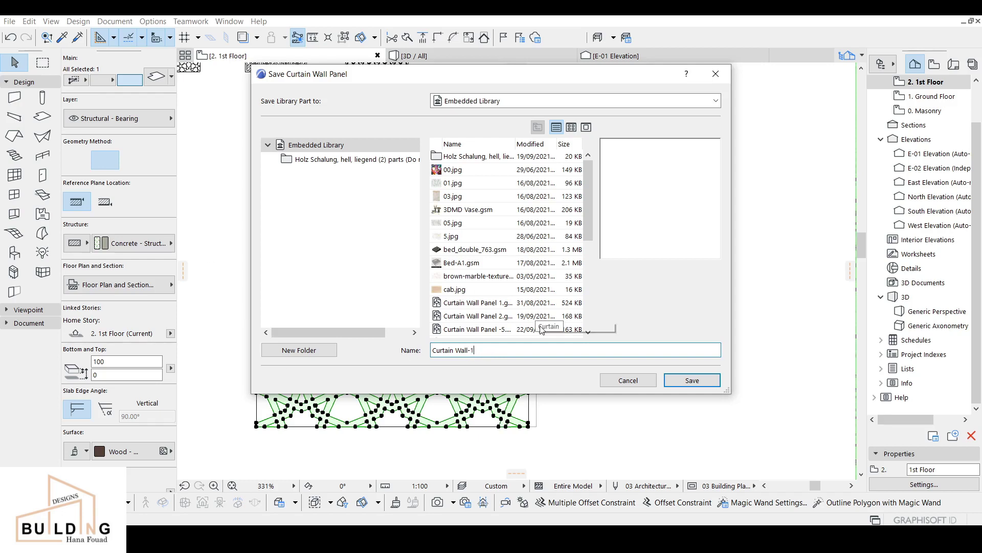
pyautogui.click(699, 381)
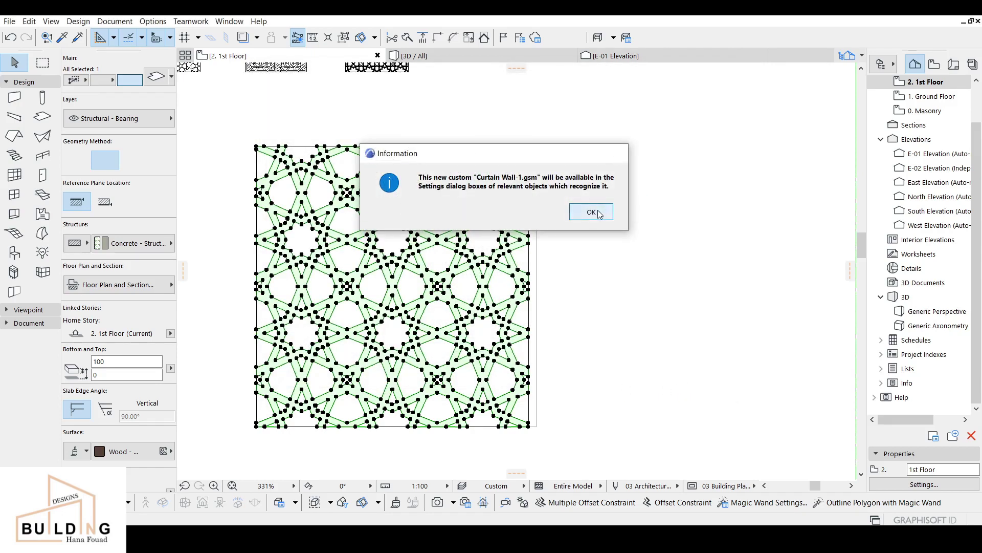
pyautogui.click(591, 212)
pyautogui.scroll(-2, 454, 247)
pyautogui.press('Escape')
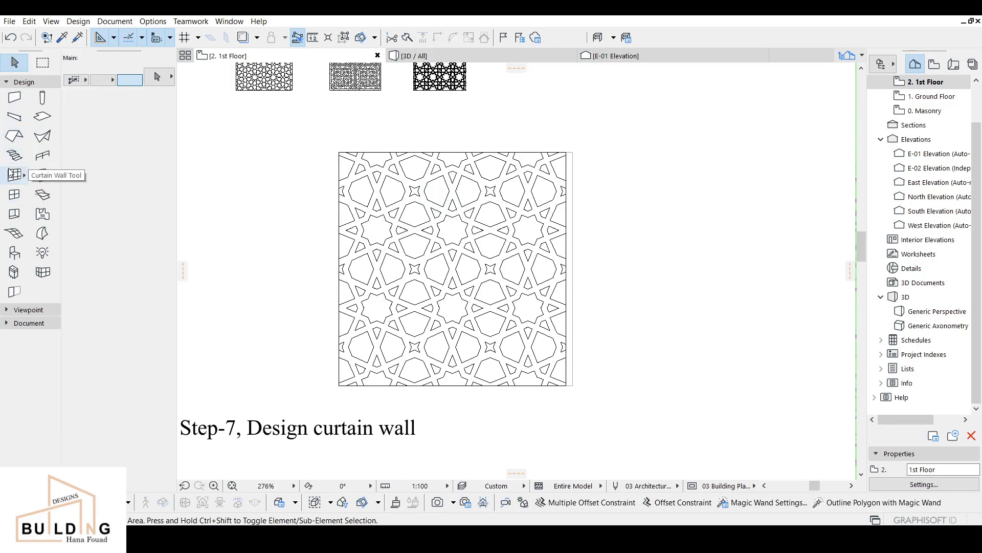
# - In the Curtain Wall tool's default settings, set the scheme's row height to 3000 mm
pyautogui.click(11, 174)
pyautogui.click(154, 80)
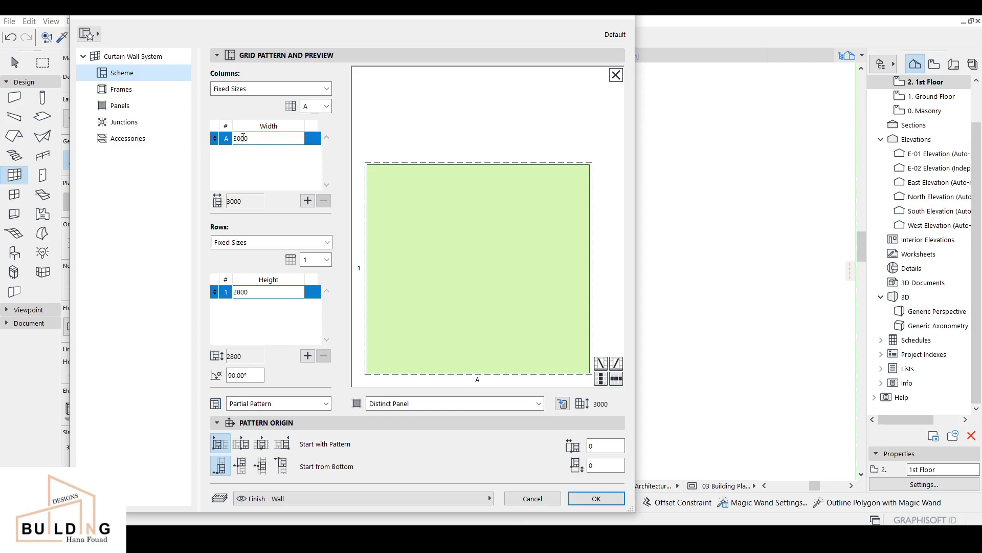
pyautogui.moveTo(243, 291); pyautogui.dragTo(232, 291)
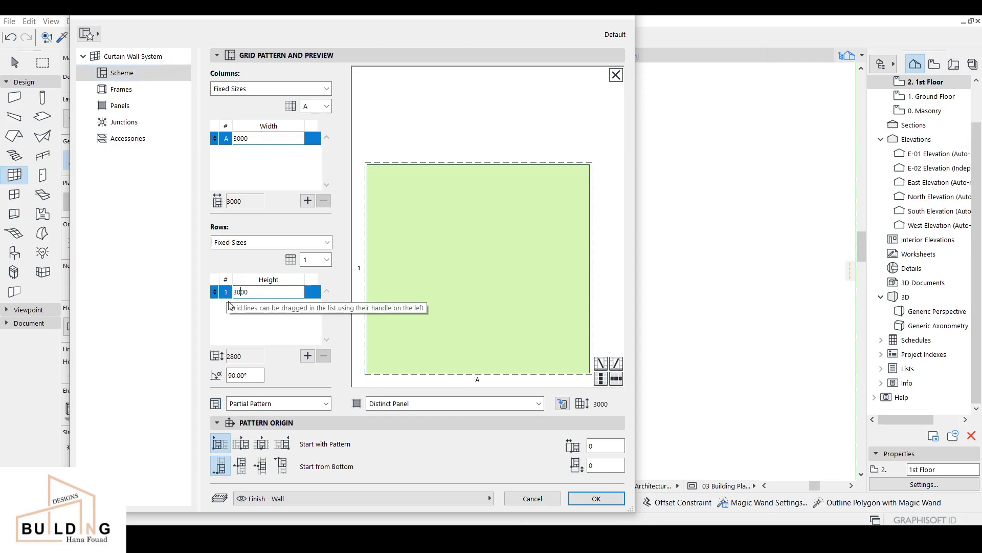
# - Set the profile depth of both the corner frame and the boundary frame to 100 mm
pyautogui.click(131, 94)
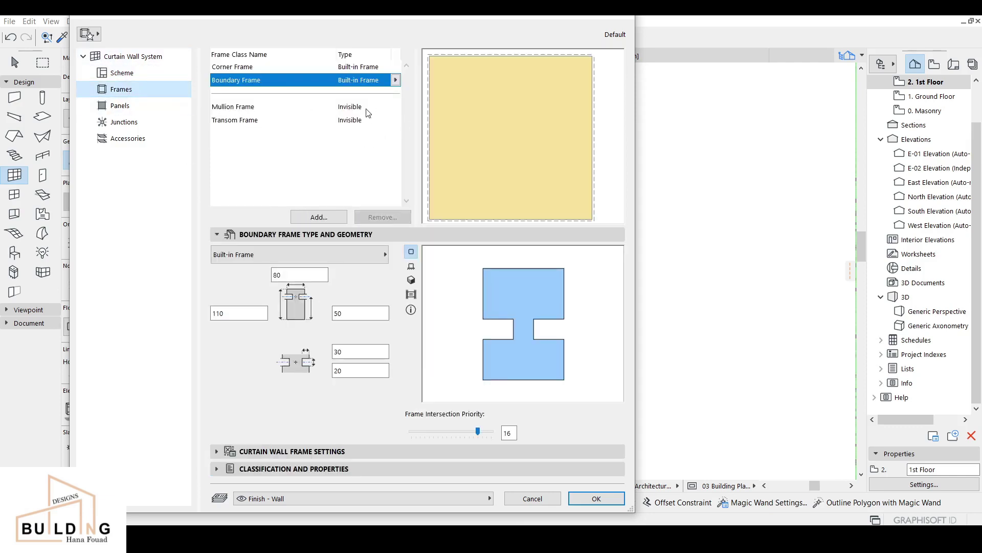
pyautogui.click(258, 69)
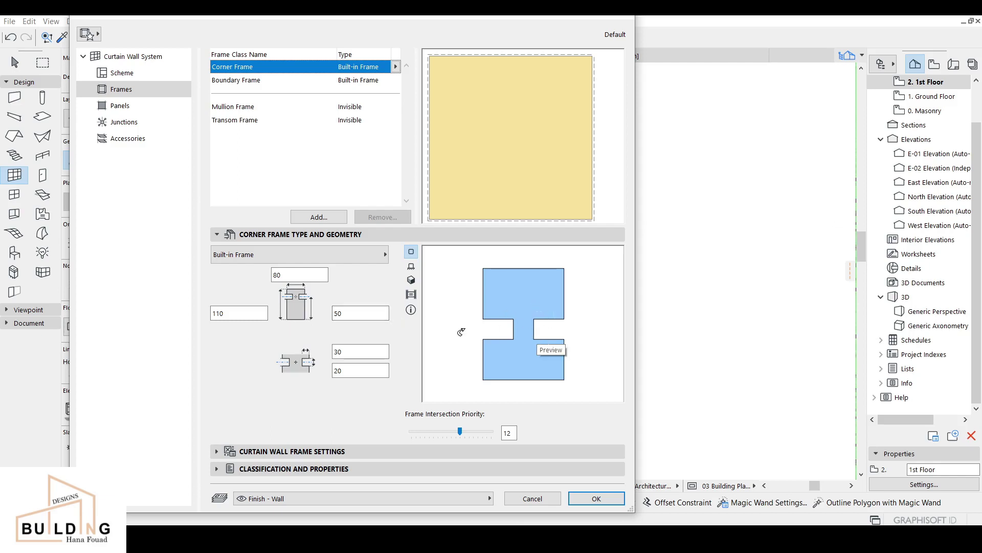
pyautogui.click(221, 314)
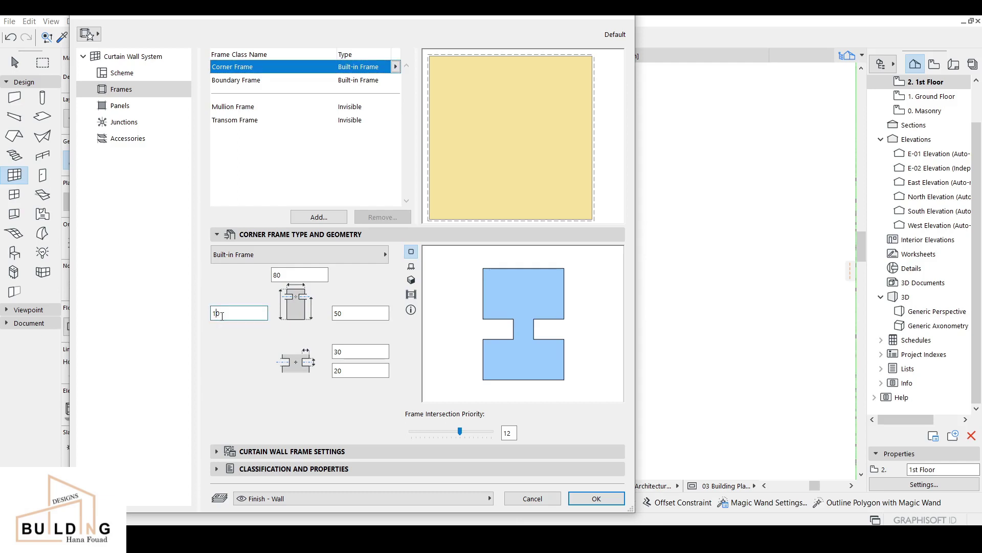
pyautogui.click(361, 314)
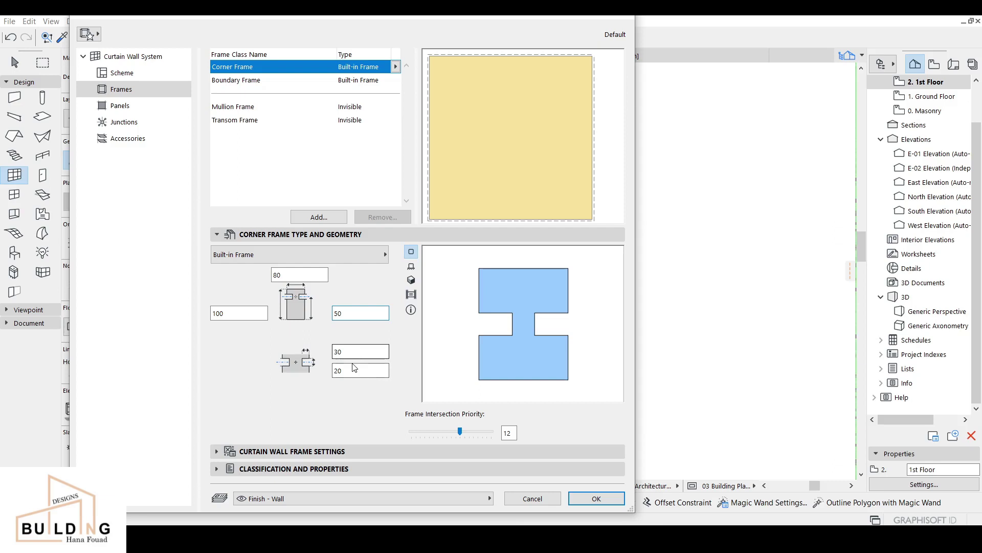
pyautogui.click(376, 81)
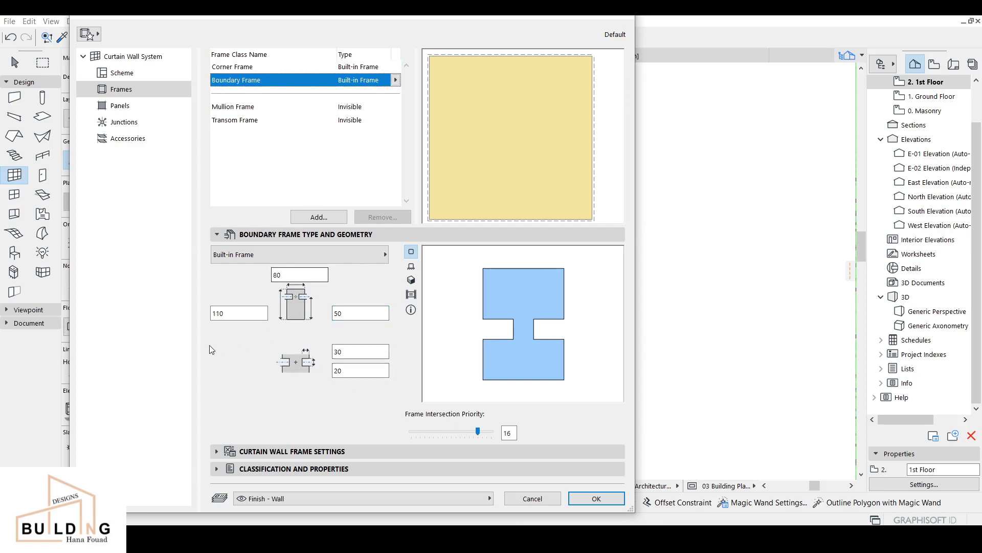
pyautogui.click(220, 313)
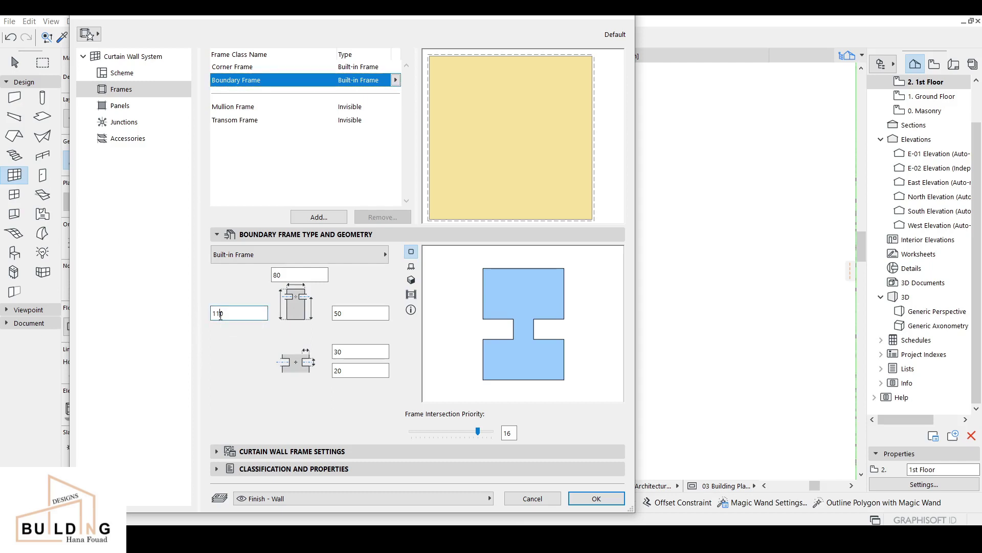
pyautogui.click(352, 312)
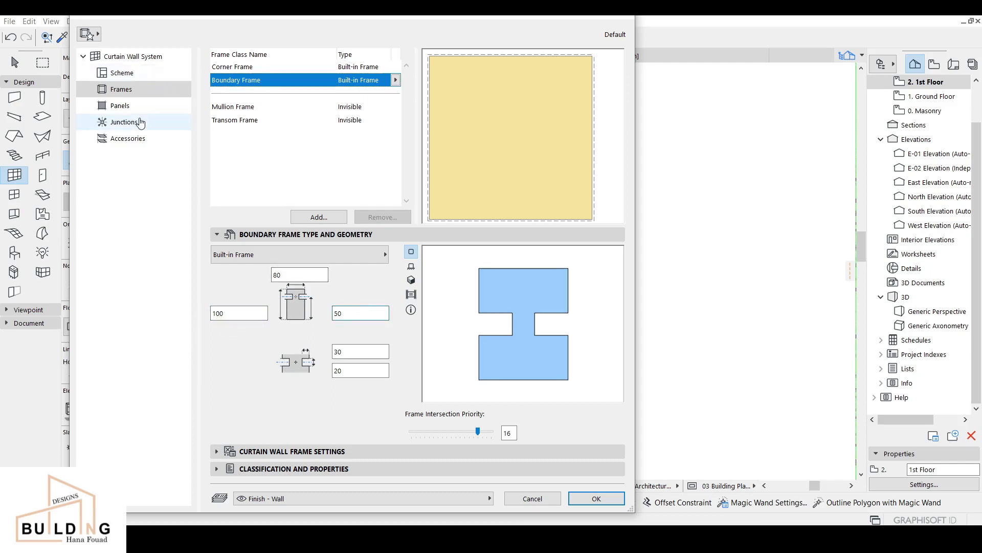
# - Assign the saved panel Curtain Wall-1 to the Main Panel class and set its panel thickness to 20 mm
pyautogui.click(124, 108)
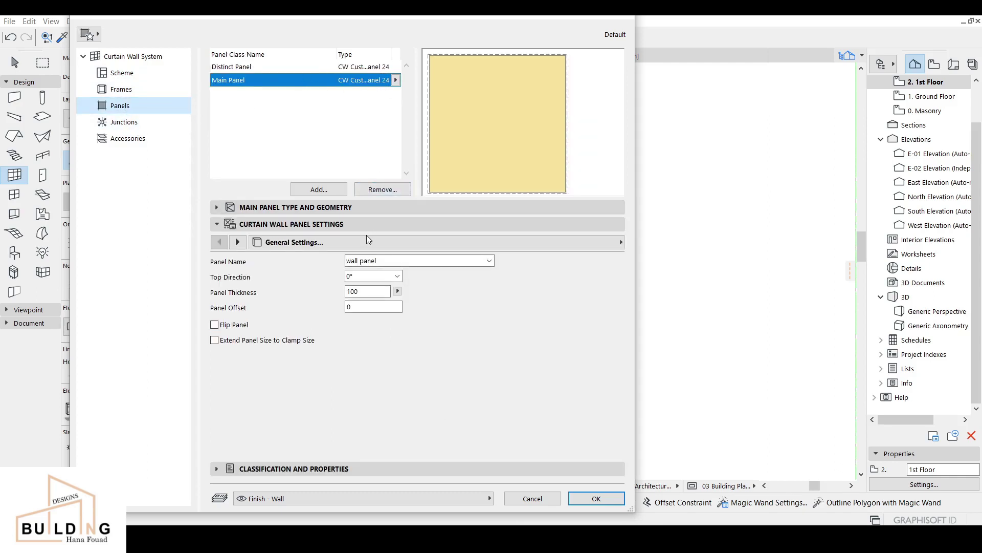
pyautogui.click(356, 207)
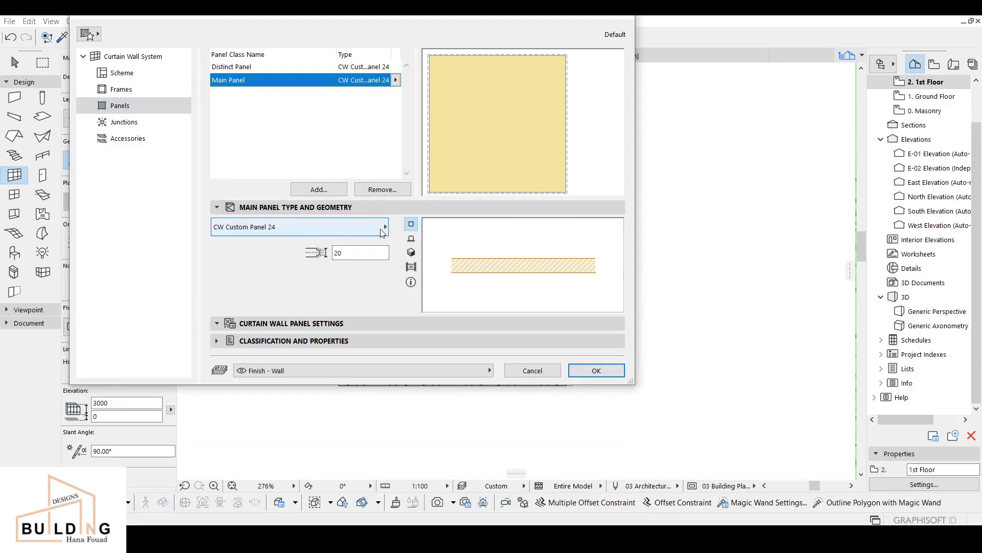
pyautogui.click(383, 227)
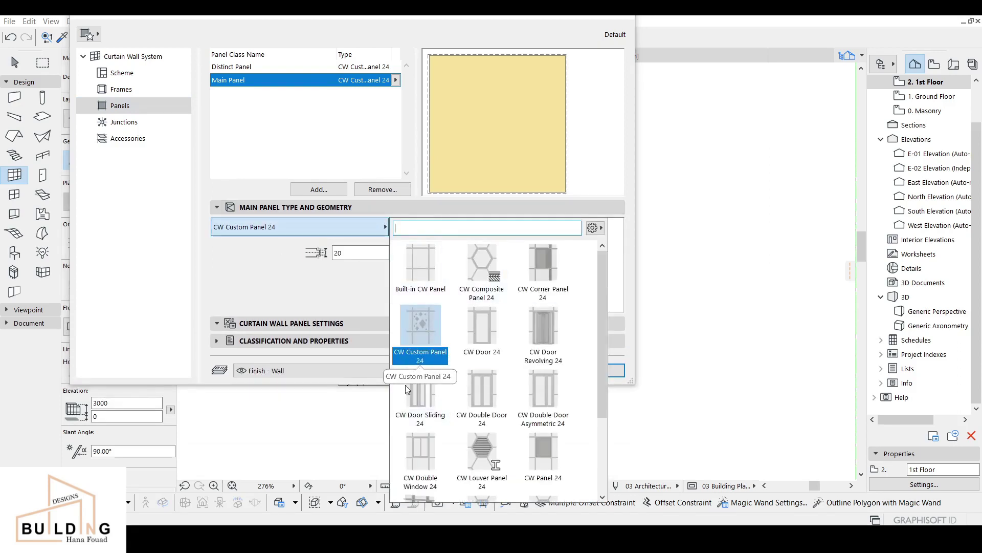
pyautogui.scroll(-2, 539, 404)
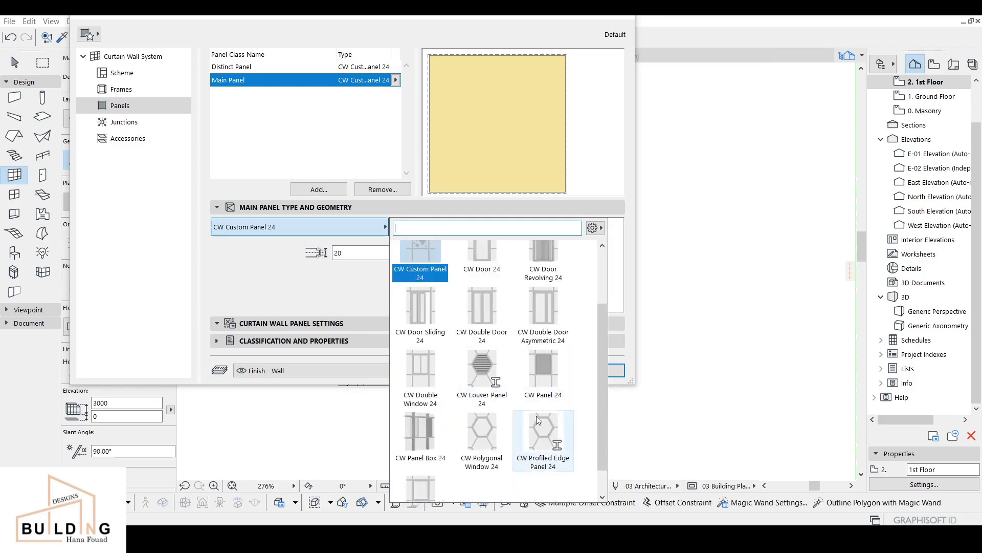
pyautogui.scroll(2, 442, 303)
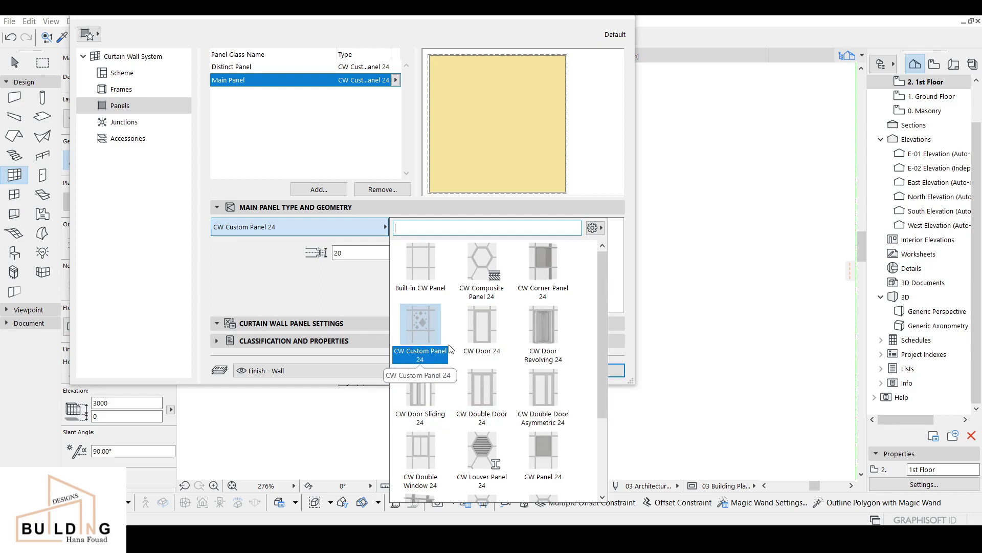
pyautogui.click(275, 206)
pyautogui.click(275, 206)
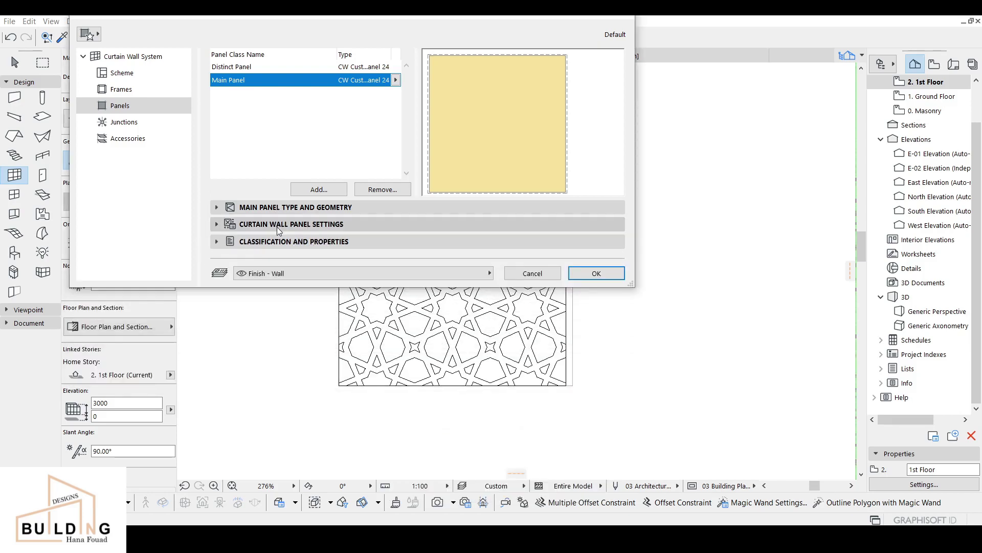
pyautogui.click(278, 226)
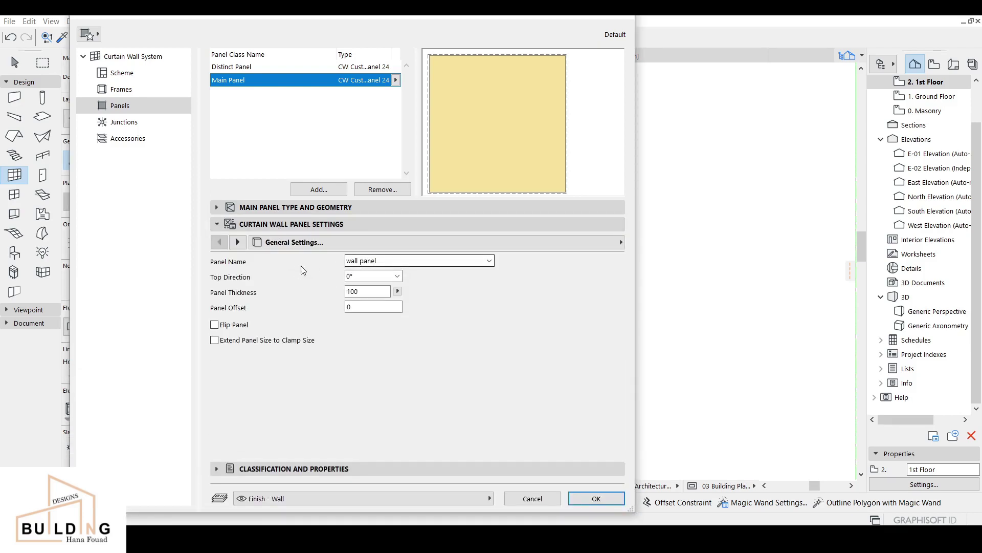
pyautogui.click(402, 261)
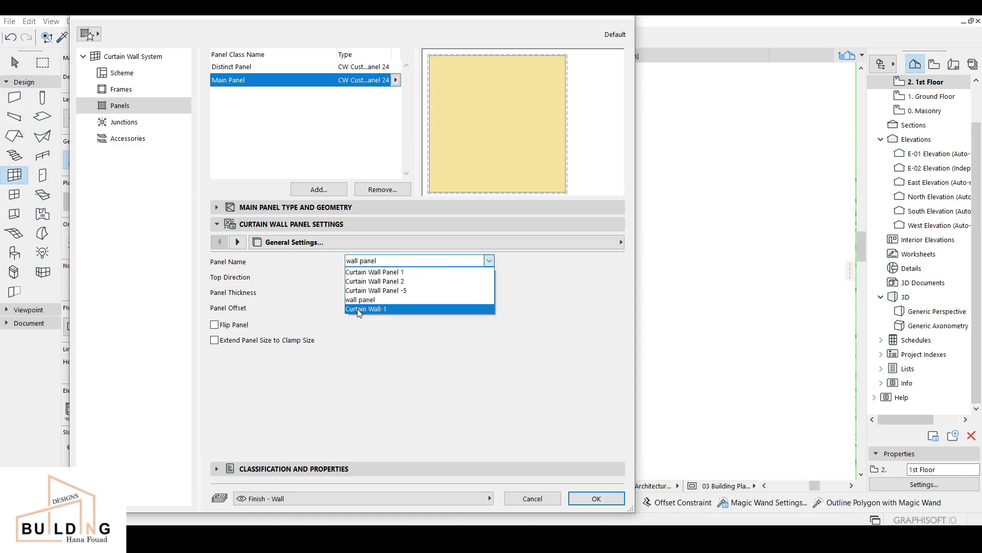
pyautogui.click(372, 309)
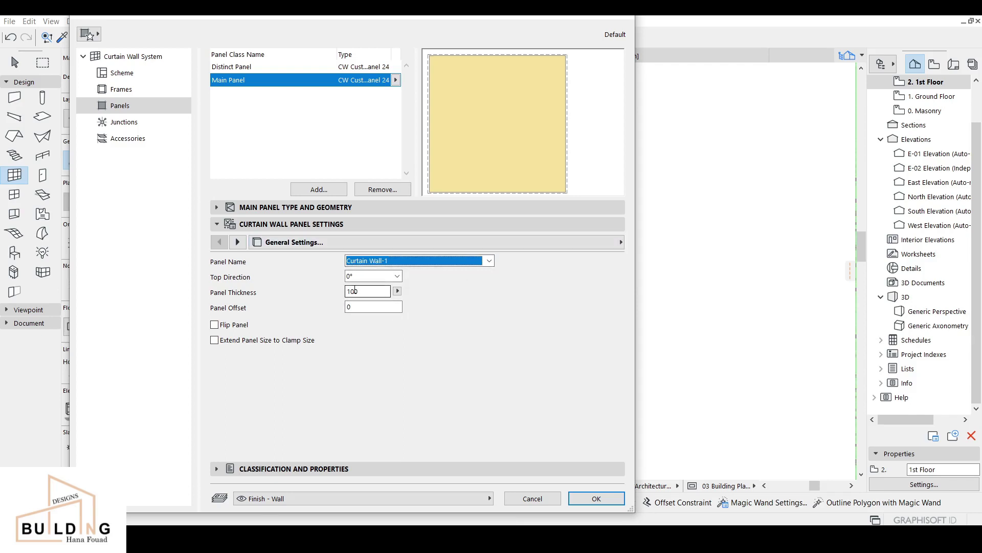
pyautogui.click(355, 291)
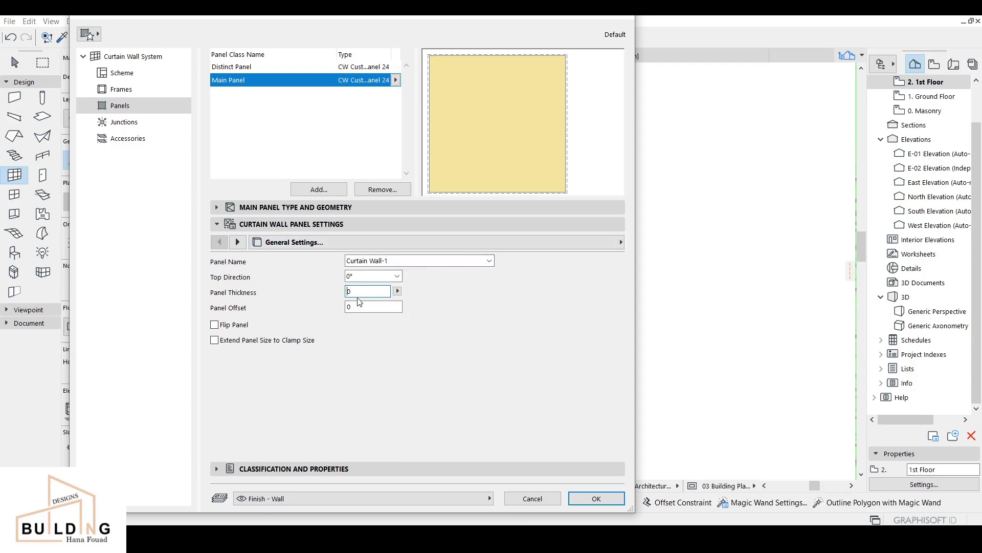
pyautogui.write('20')
# - Assign Curtain Wall-1 to the Distinct Panel class as well and set its panel thickness to 20 mm
pyautogui.click(382, 67)
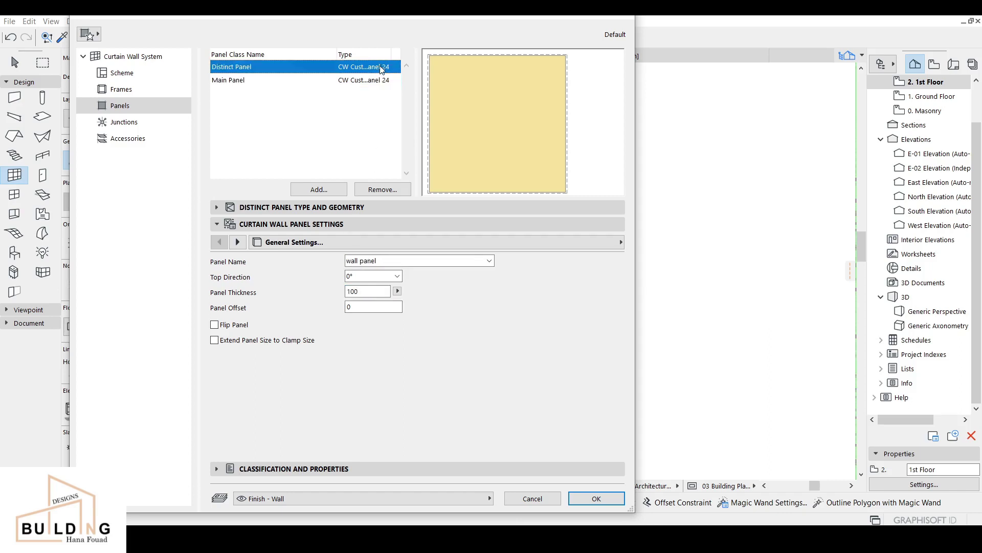
pyautogui.click(374, 261)
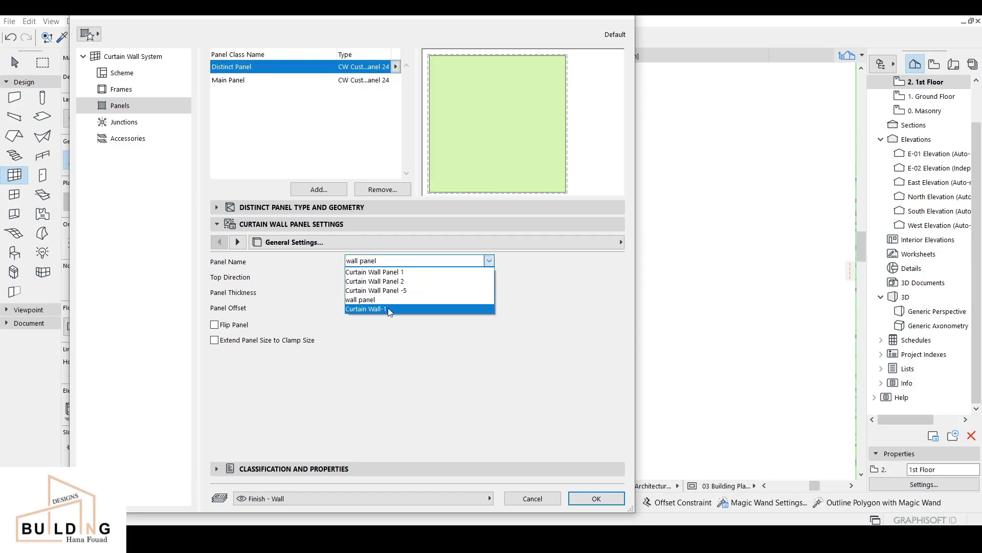
pyautogui.click(379, 309)
pyautogui.click(355, 291)
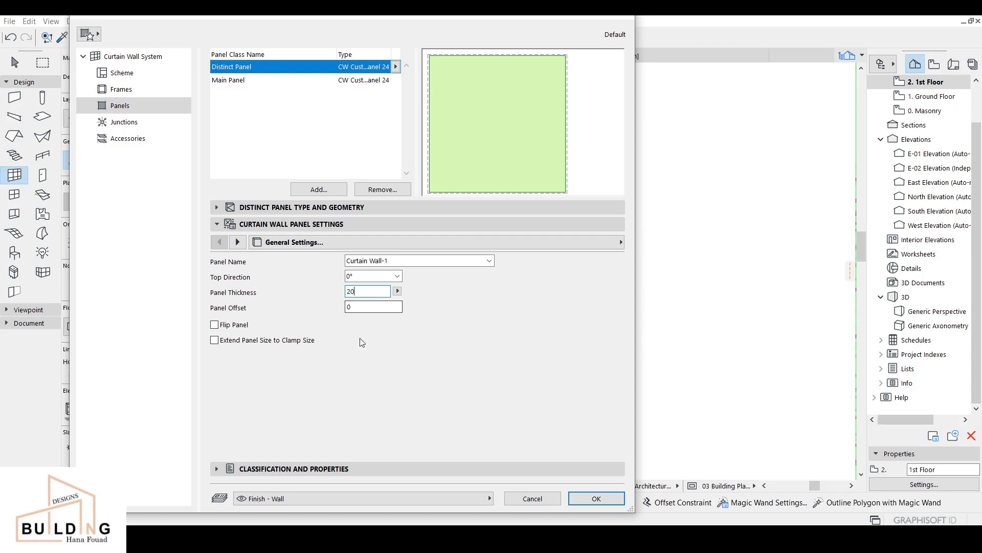
# - Accept the curtain wall settings and draw a 3000 mm curtain wall at 90° beside the bedroom's outer wall, starting at the corner column
pyautogui.click(171, 89)
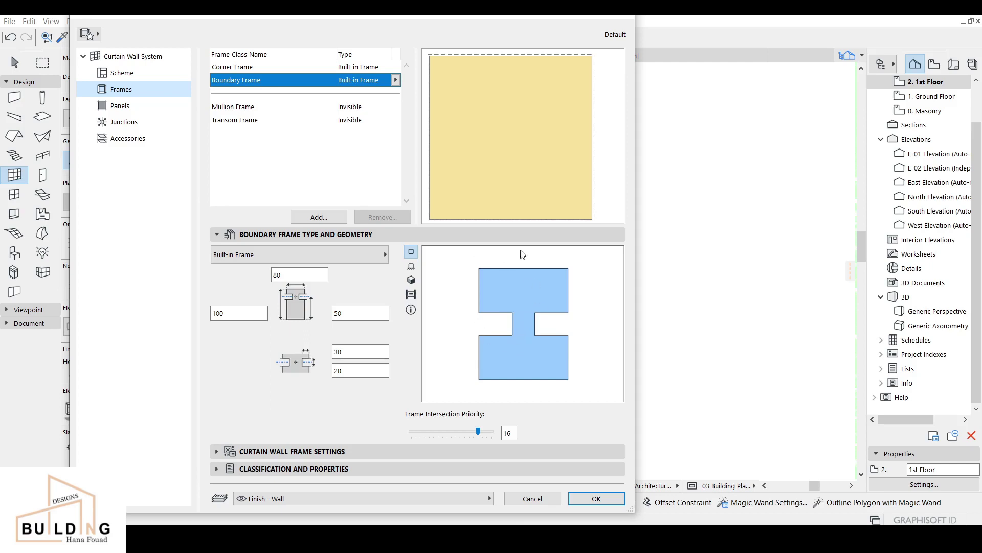
pyautogui.click(588, 499)
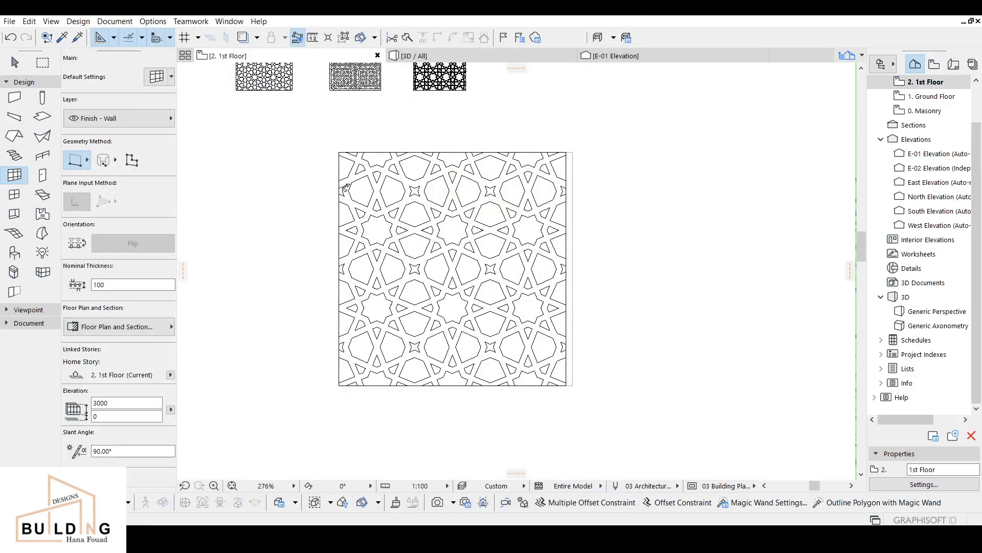
pyautogui.scroll(-5, 342, 205)
pyautogui.moveTo(257, 267); pyautogui.dragTo(581, 103, button='middle')
pyautogui.scroll(4, 544, 103)
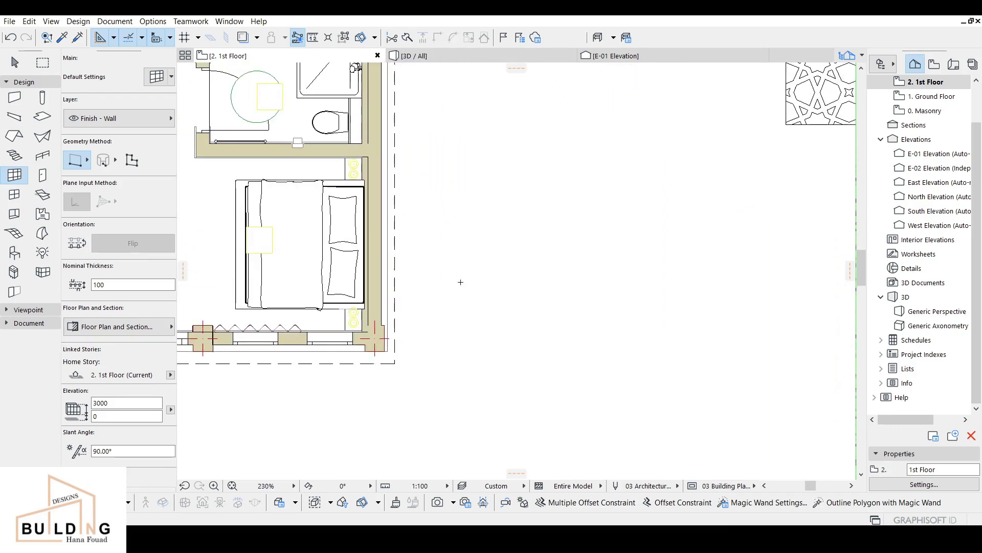
pyautogui.scroll(3, 391, 333)
pyautogui.click(376, 311)
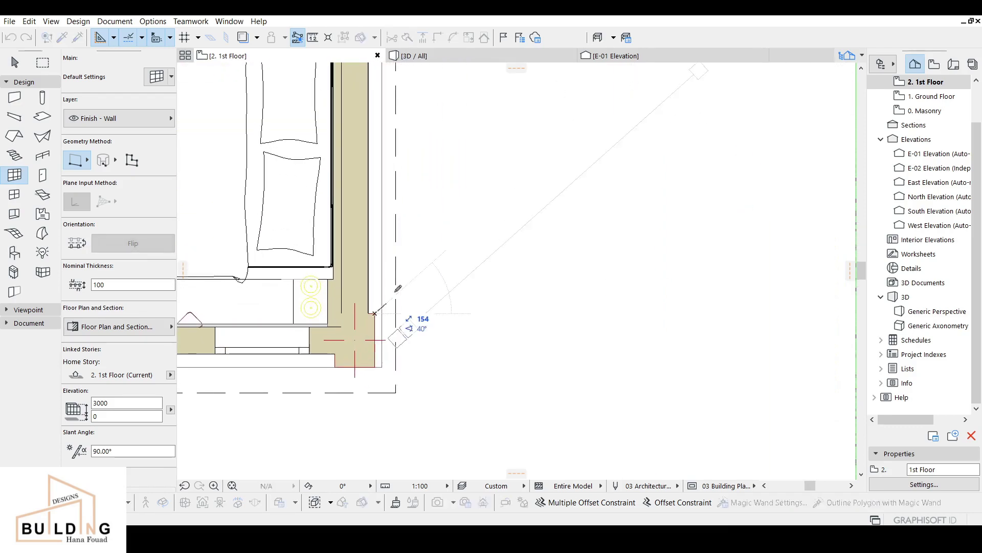
pyautogui.scroll(-3, 405, 175)
pyautogui.scroll(2, 380, 259)
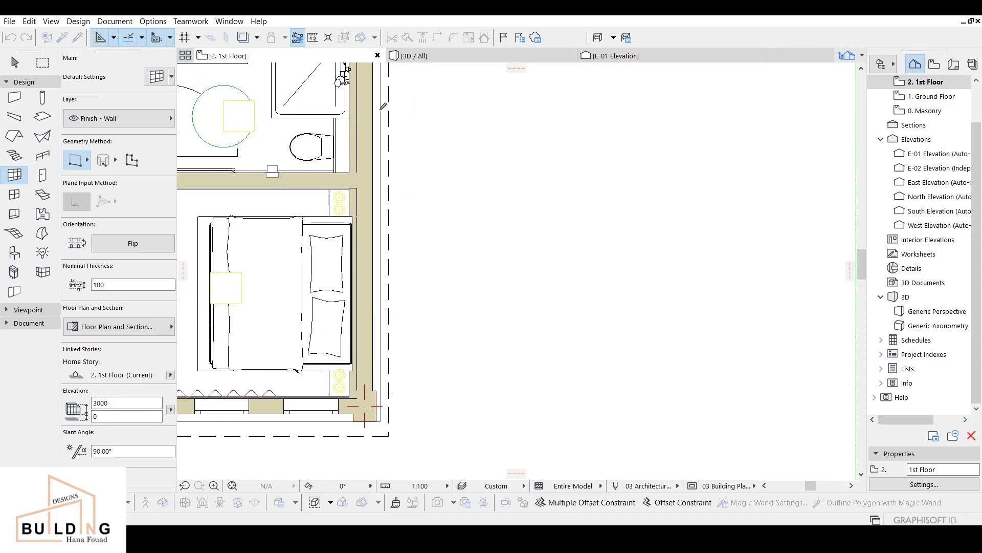
pyautogui.scroll(-2, 380, 259)
pyautogui.write('3000')
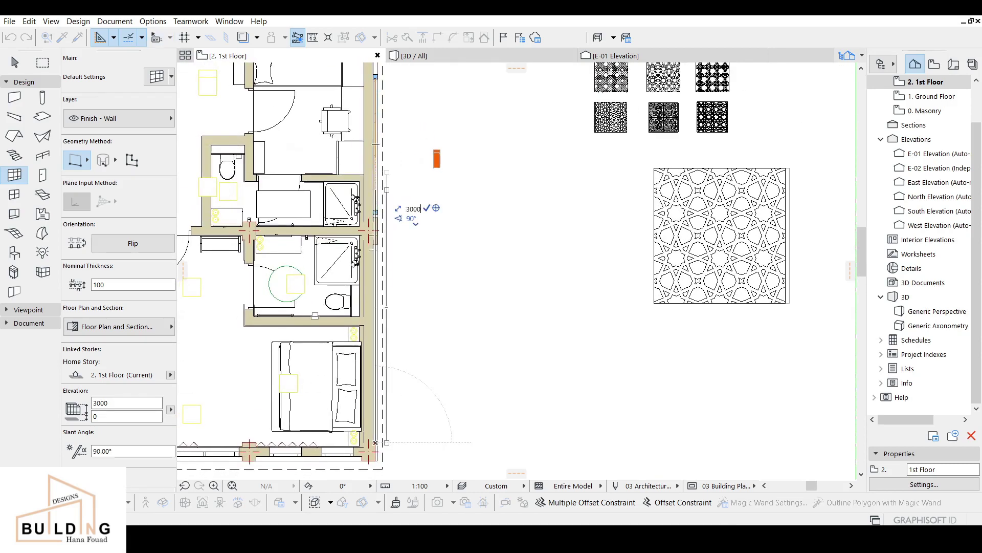
pyautogui.press('Return')
pyautogui.moveTo(394, 470); pyautogui.dragTo(401, 401, button='middle')
pyautogui.press('Escape')
# - Move the new curtain wall sideways on the floor plan so its frame sits against the outer face of the bedroom wall at the corner column
pyautogui.scroll(3, 399, 393)
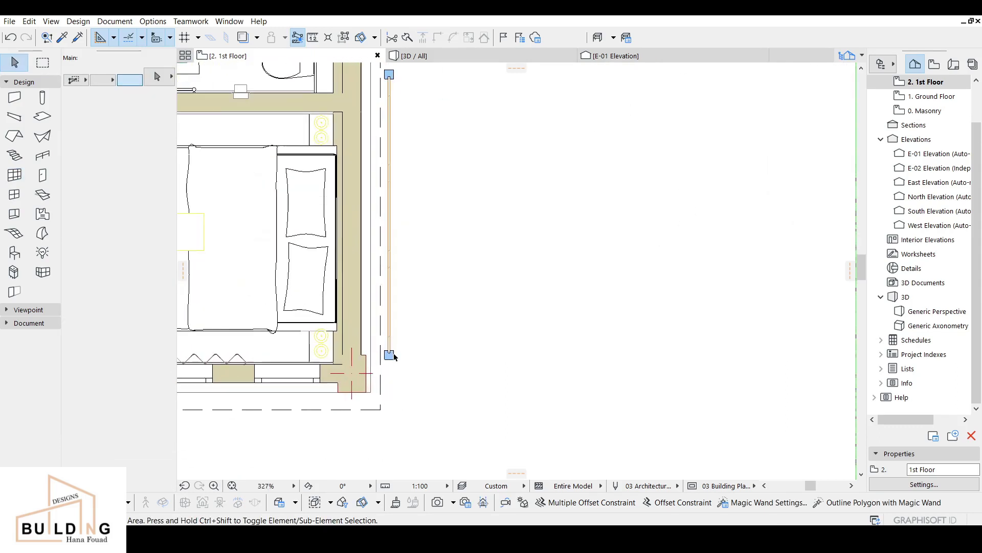
pyautogui.scroll(2, 395, 357)
pyautogui.click(391, 358)
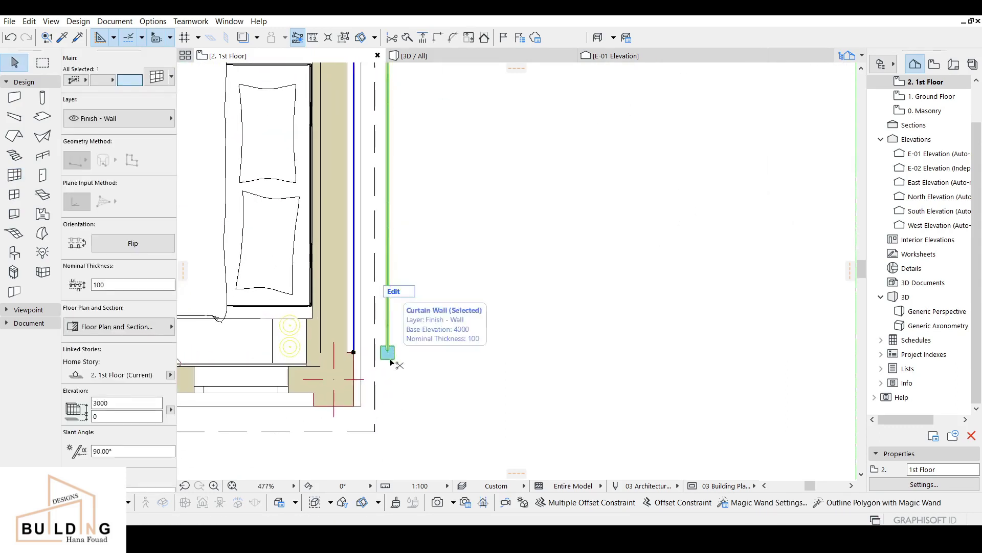
pyautogui.hotkey('ctrl', 'd')
pyautogui.scroll(4, 349, 345)
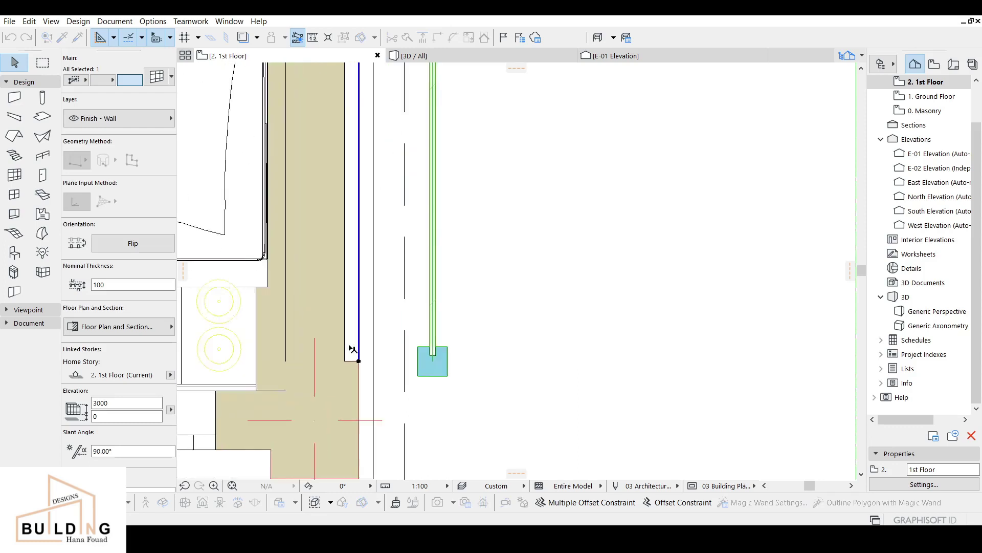
pyautogui.click(344, 363)
pyautogui.scroll(-3, 381, 293)
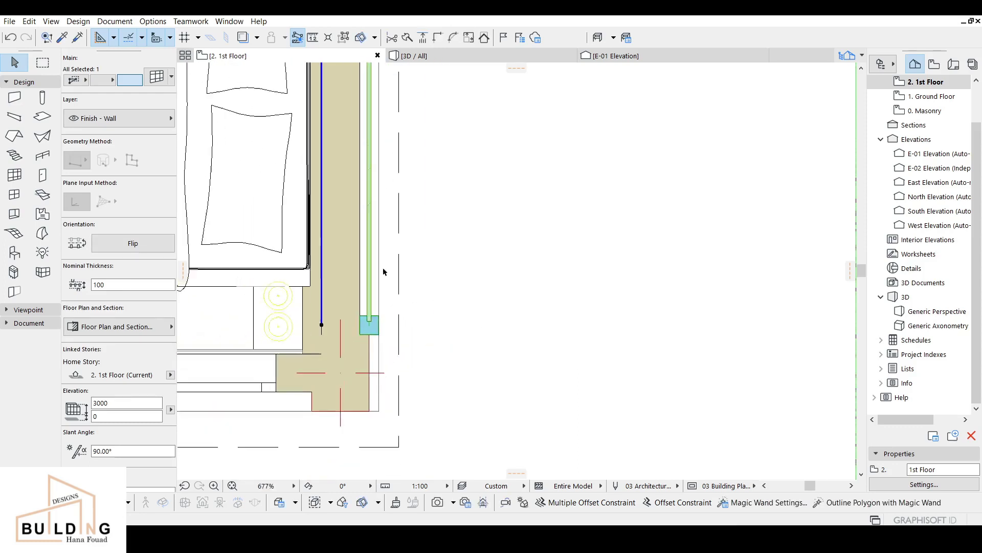
pyautogui.press('Escape')
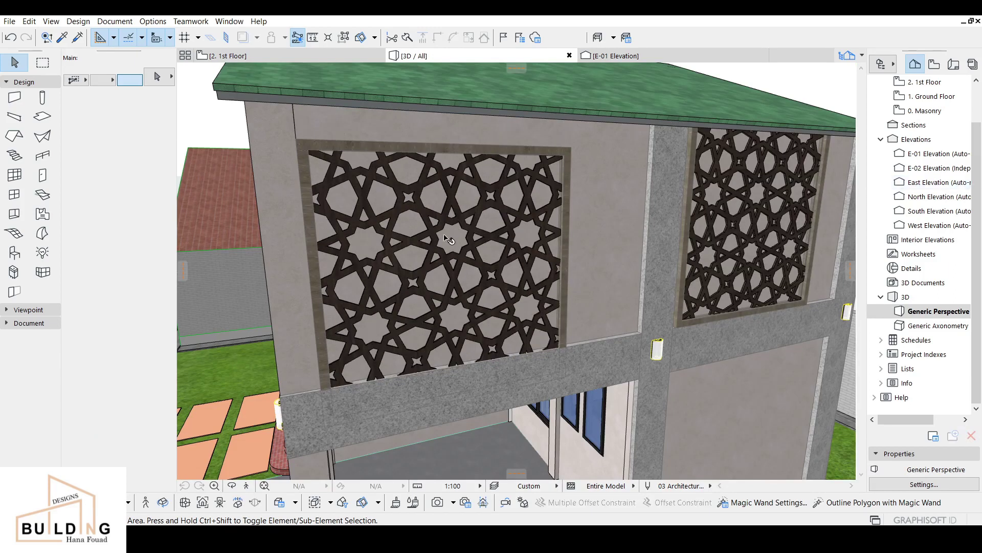
pyautogui.click(445, 237)
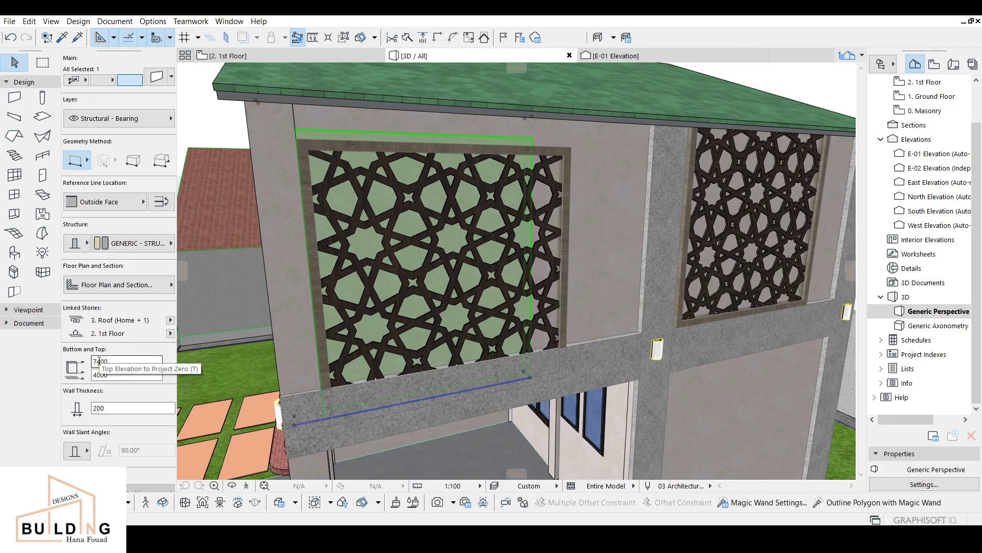
pyautogui.moveTo(291, 135); pyautogui.dragTo(299, 169, button='middle')
pyautogui.press('Escape')
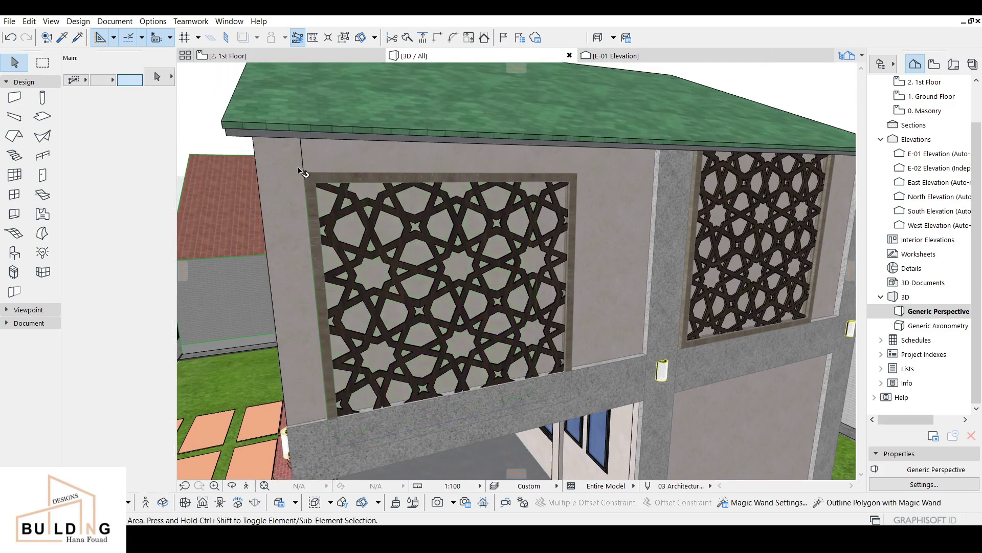
# - Raise the new patterned curtain wall in 3D until its bottom frame rests on the beam, about 439 mm above its home story
pyautogui.click(312, 186)
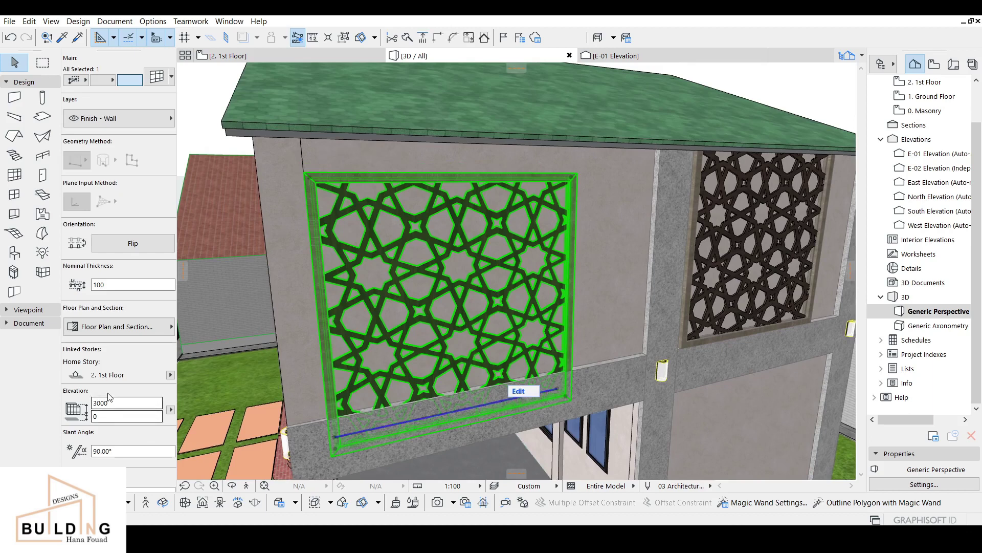
pyautogui.moveTo(353, 440); pyautogui.dragTo(338, 385, button='middle')
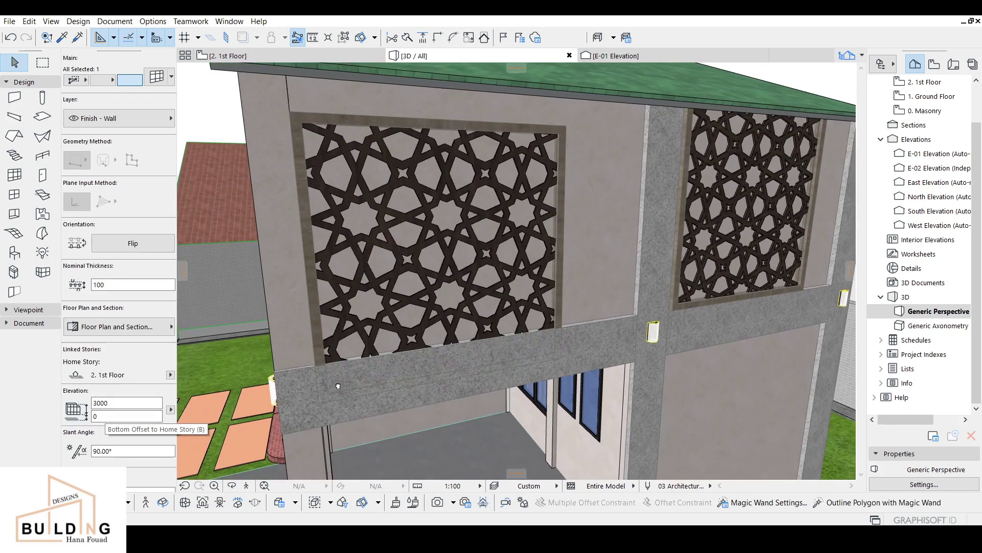
pyautogui.click(321, 406)
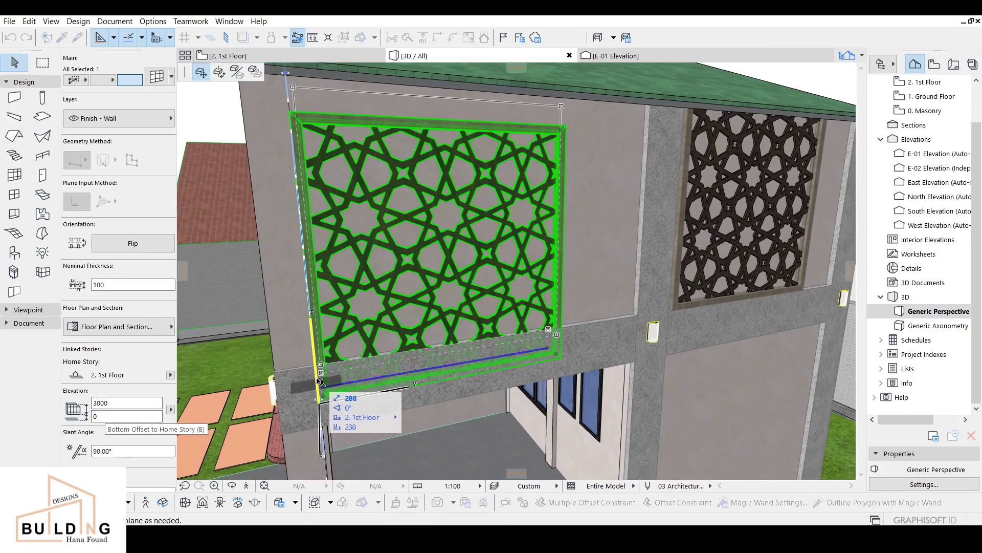
pyautogui.click(320, 370)
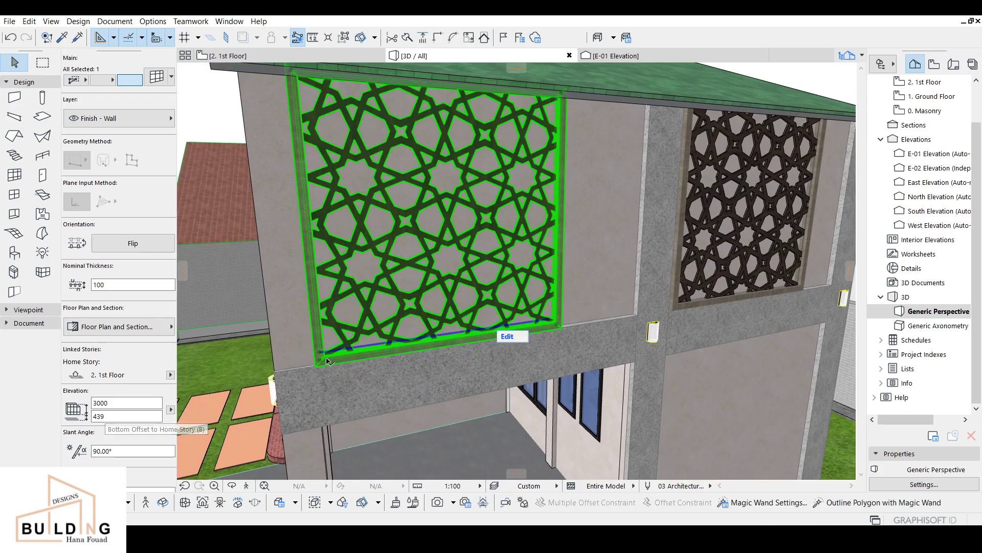
pyautogui.scroll(3, 349, 362)
pyautogui.press('Escape')
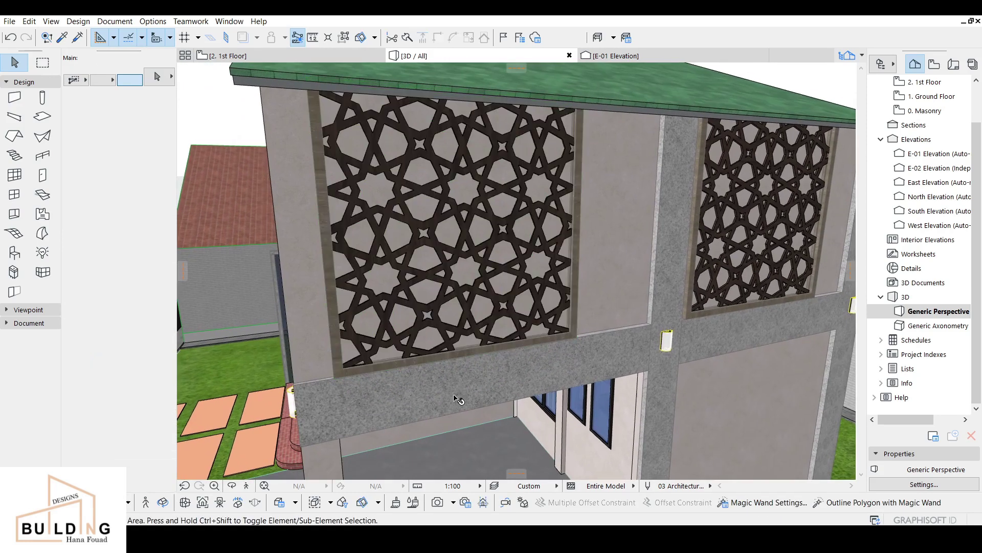
# - In the raised curtain wall's settings, override the corner frame surface with Paint - Ivory Black
pyautogui.click(233, 486)
pyautogui.moveTo(470, 284); pyautogui.dragTo(466, 323)
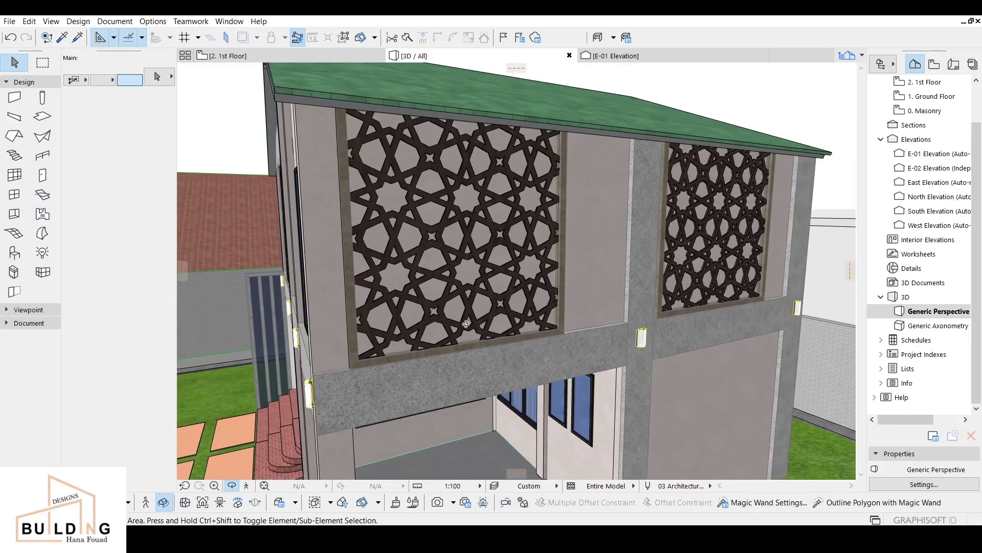
pyautogui.moveTo(414, 227); pyautogui.dragTo(329, 205)
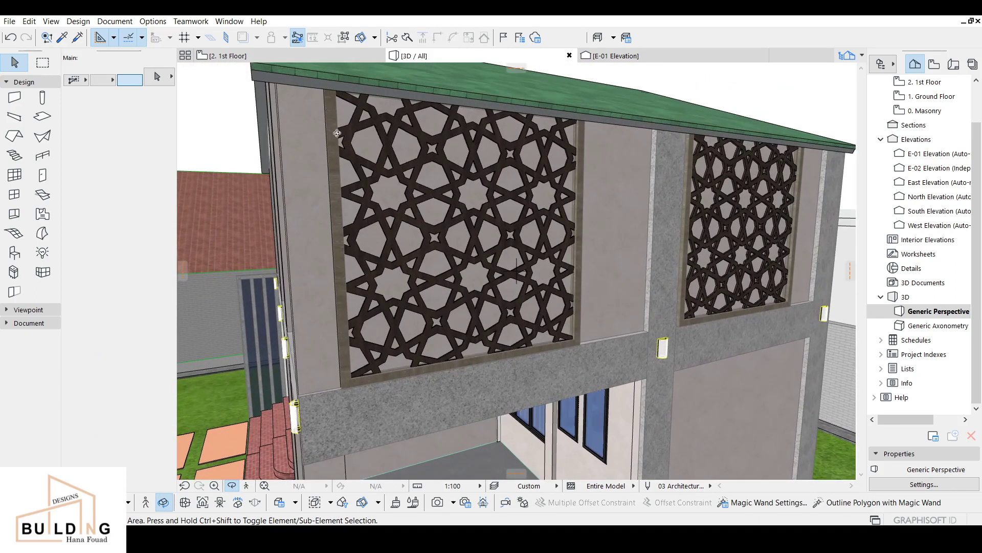
pyautogui.press('Escape')
pyautogui.click(353, 191)
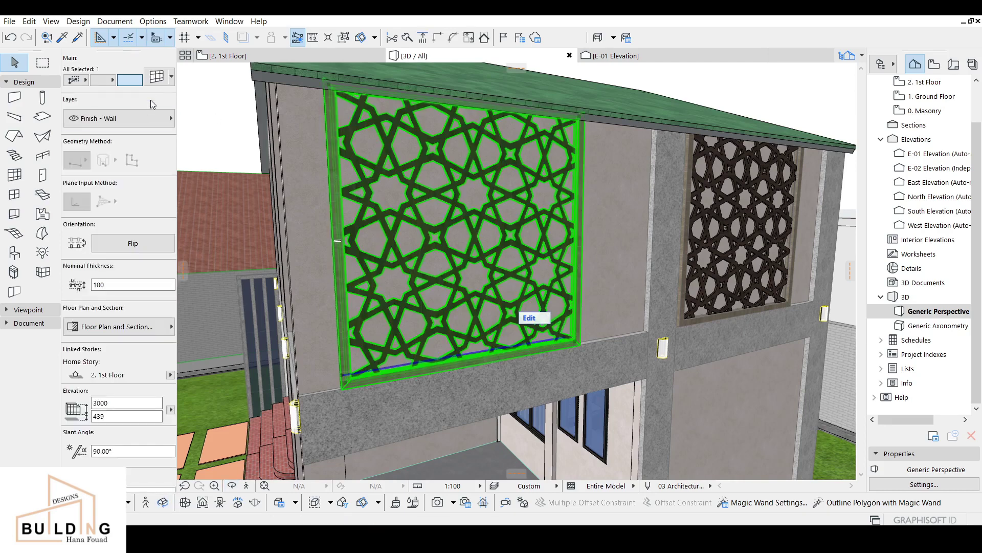
pyautogui.click(163, 80)
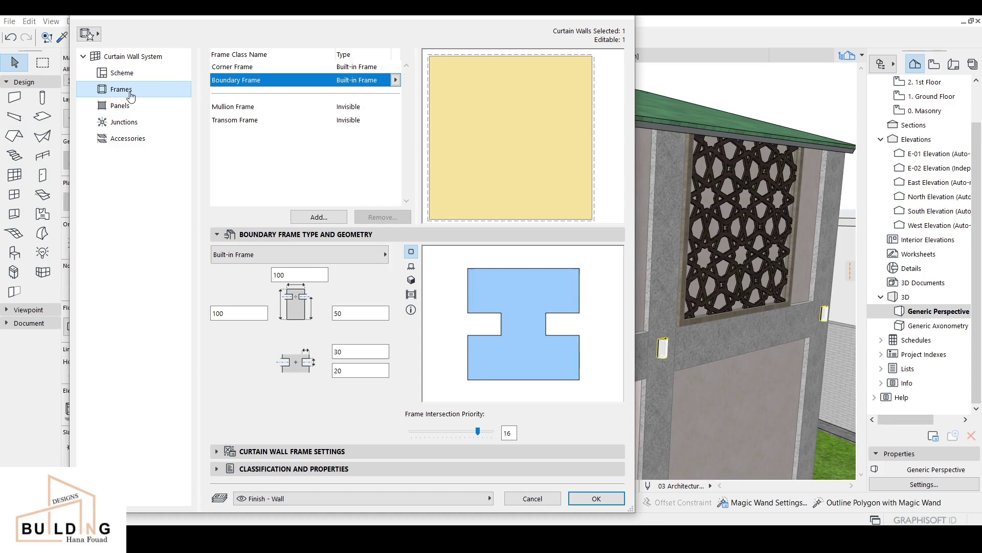
pyautogui.click(320, 67)
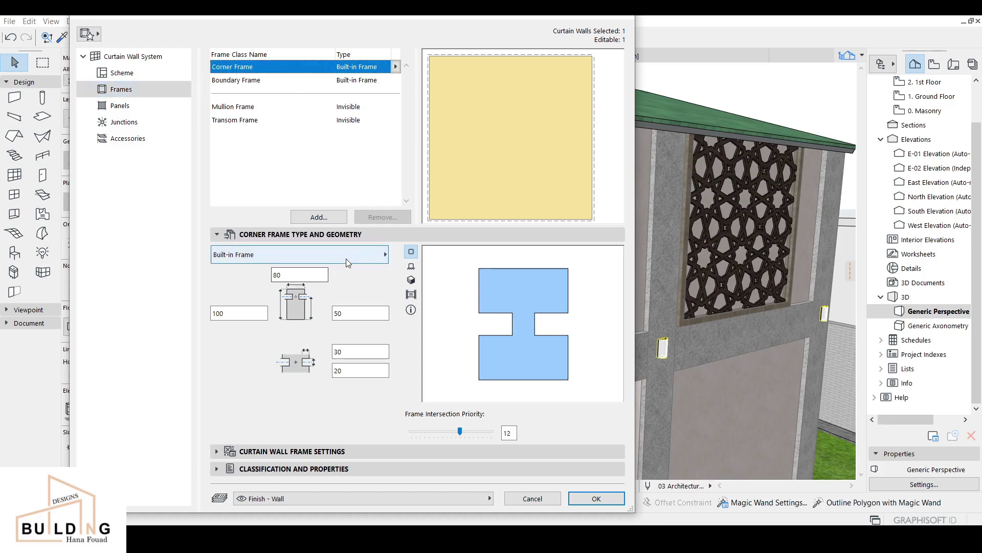
pyautogui.click(327, 451)
pyautogui.click(224, 341)
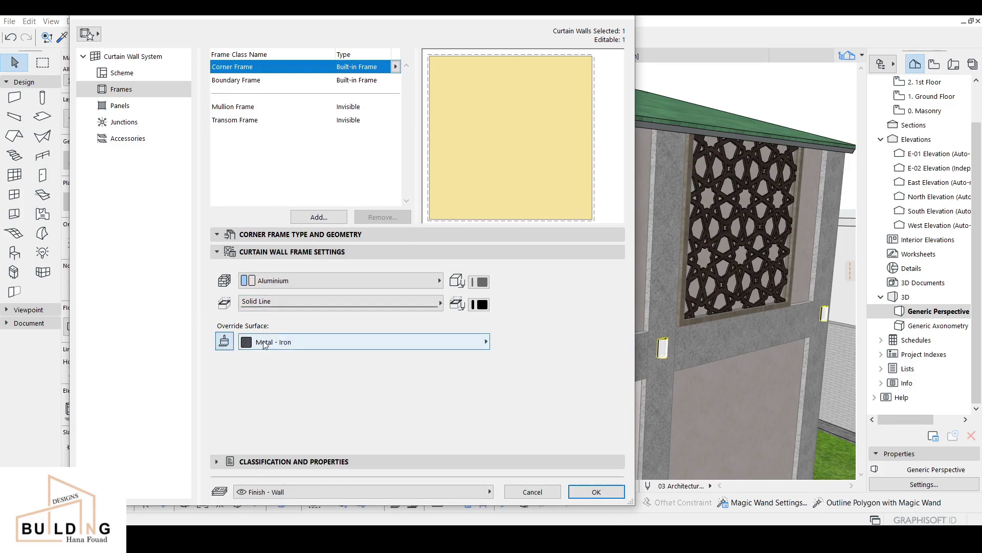
pyautogui.click(273, 342)
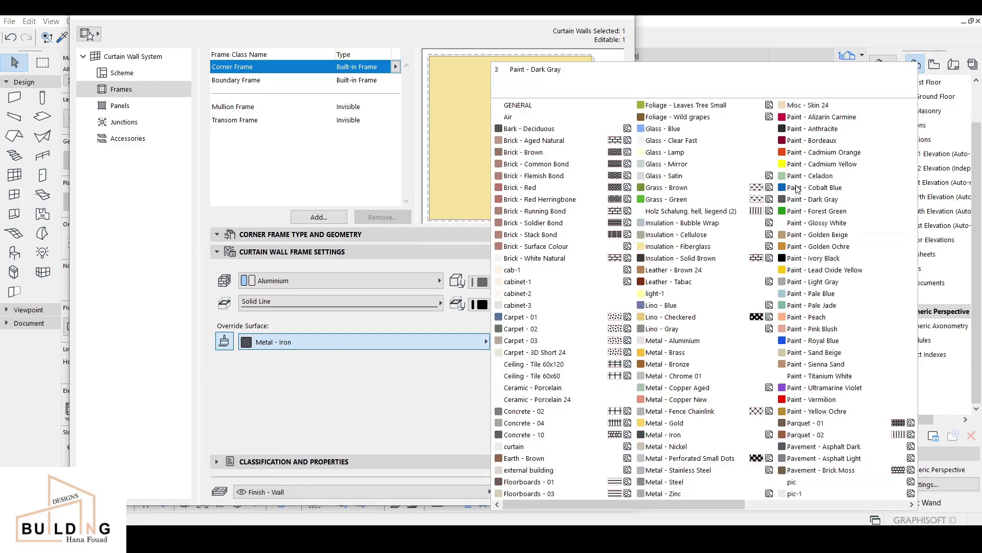
pyautogui.click(804, 260)
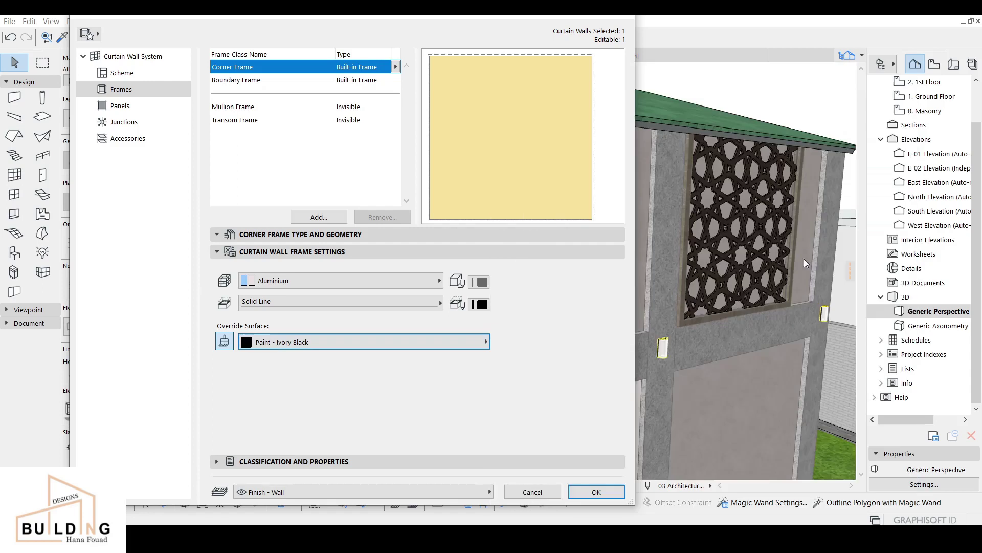
# - Override the boundary frame surface with Paint - Ivory Black as well and apply the curtain wall settings
pyautogui.click(331, 82)
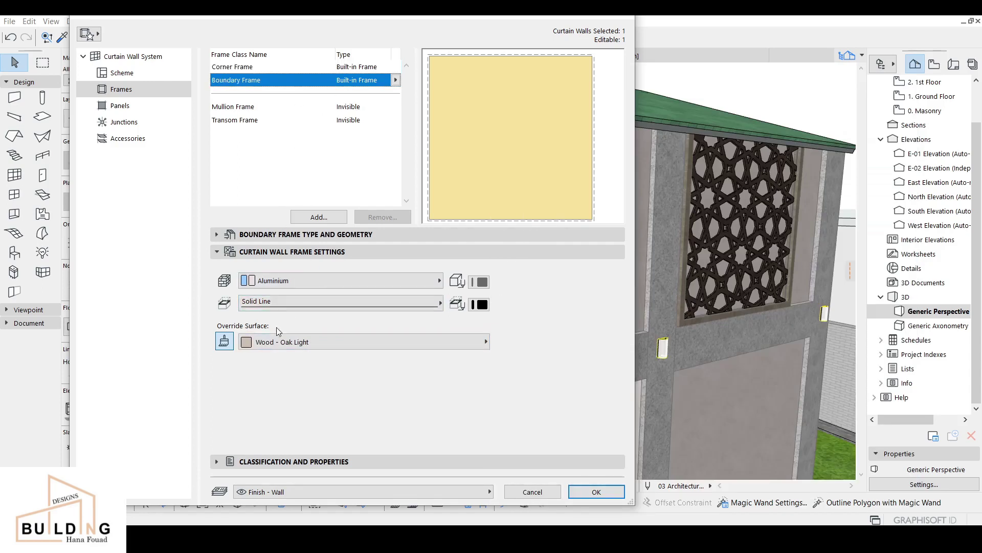
pyautogui.click(284, 342)
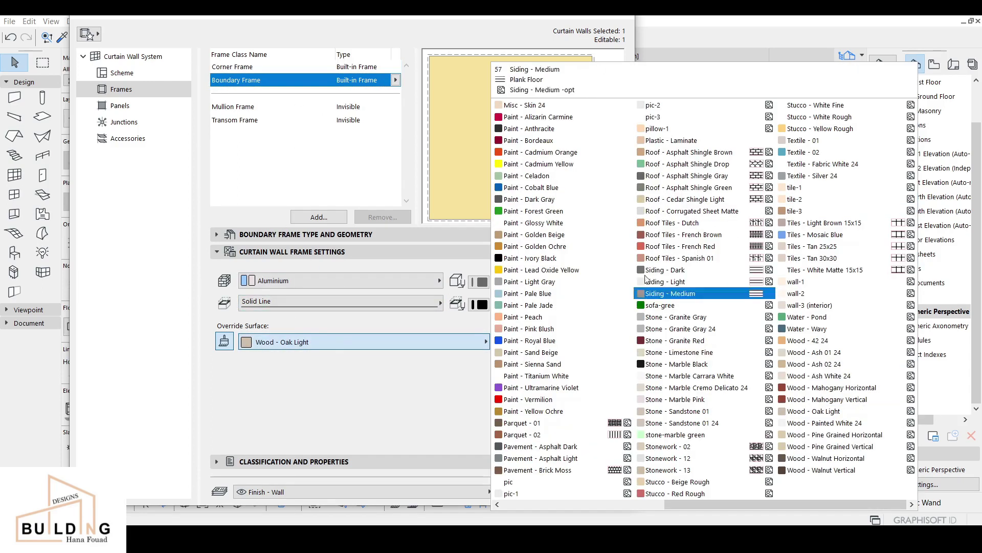
pyautogui.click(528, 260)
pyautogui.click(596, 492)
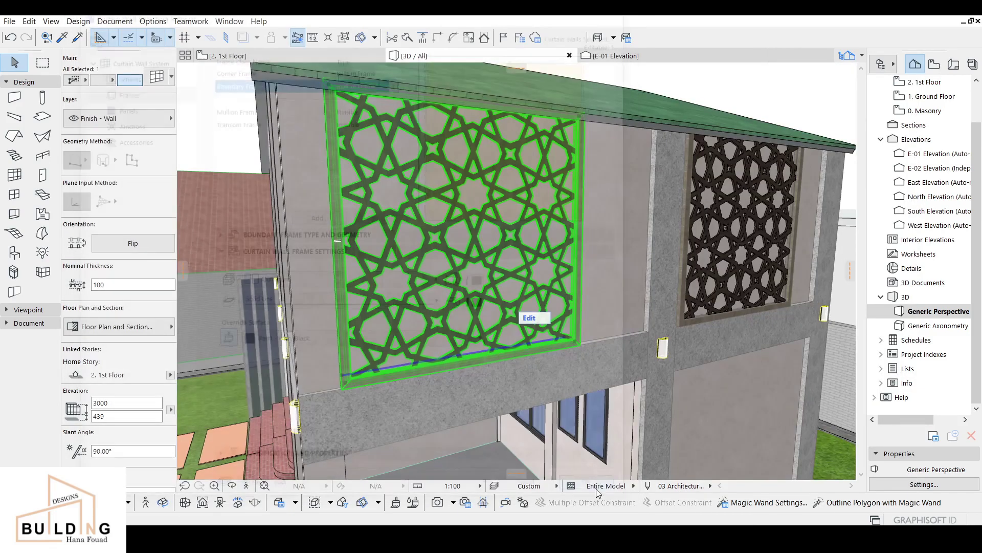